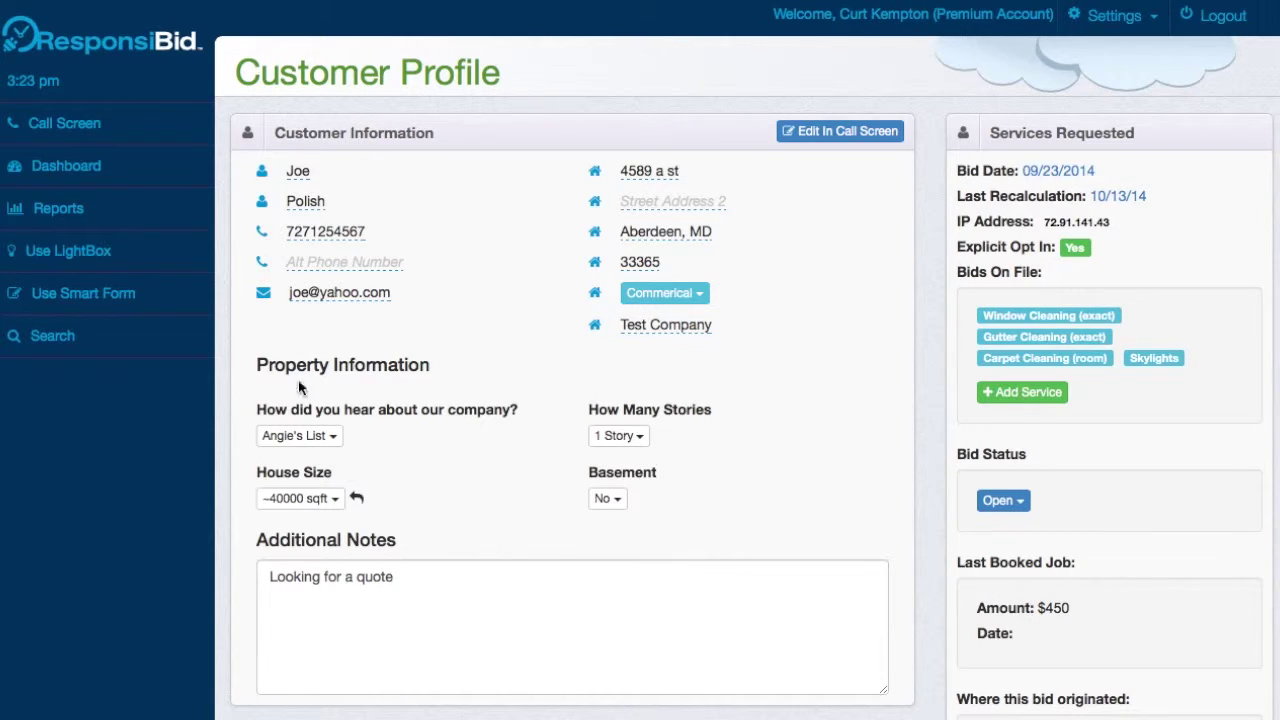
# - Open the proposal from the last recalculation and read the commercial bid message under the services heading
pyautogui.click(1133, 198)
pyautogui.scroll(-5, 686, 490)
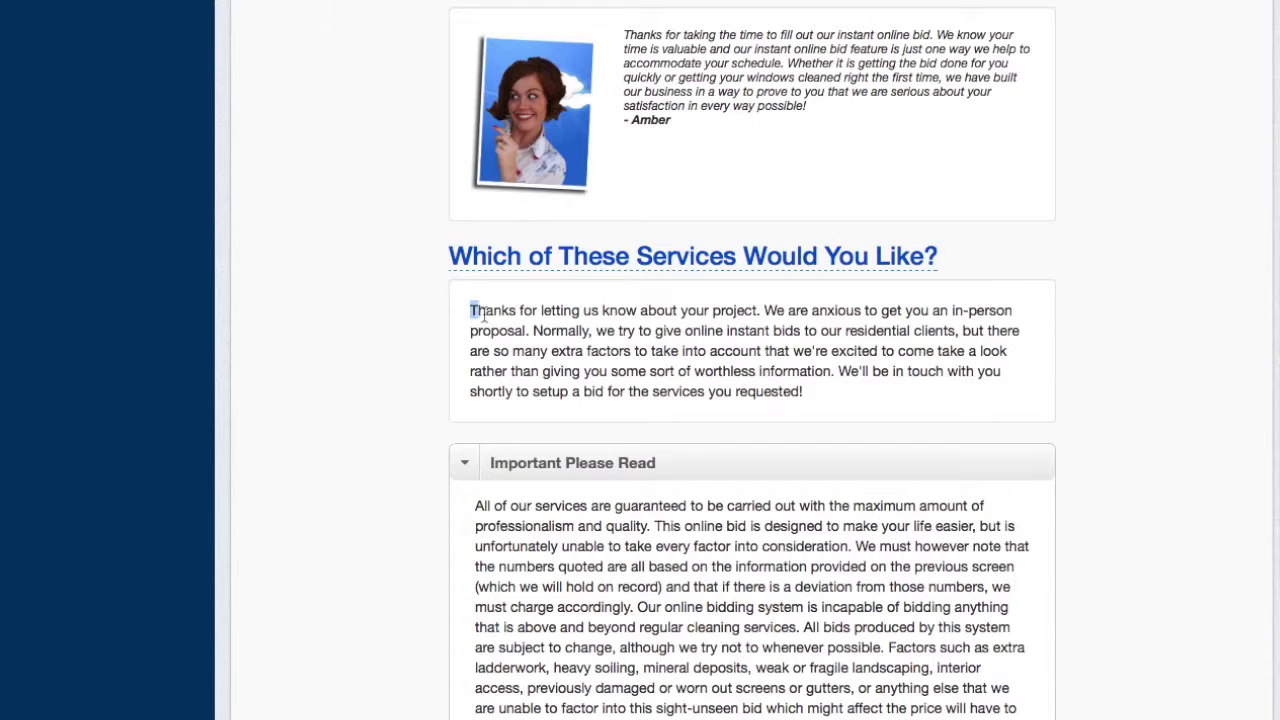
pyautogui.moveTo(468, 312); pyautogui.dragTo(853, 394)
pyautogui.click(954, 413)
pyautogui.scroll(1, 953, 413)
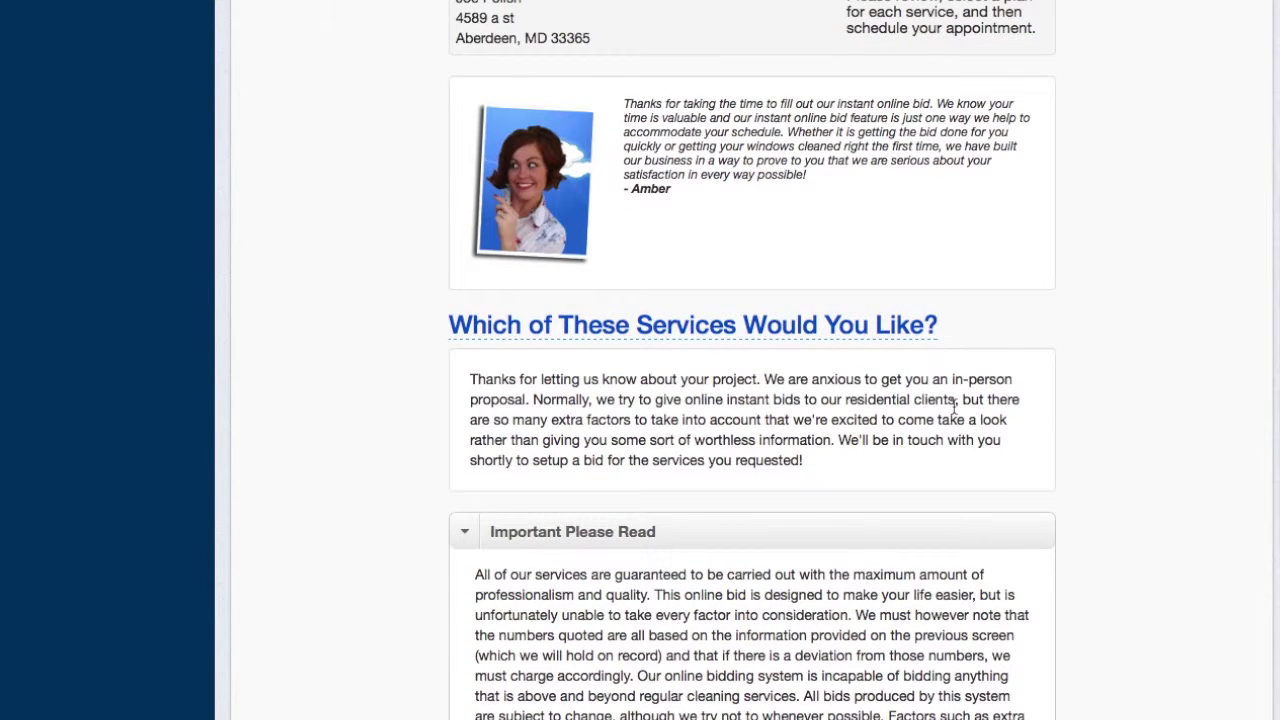
pyautogui.scroll(4, 953, 405)
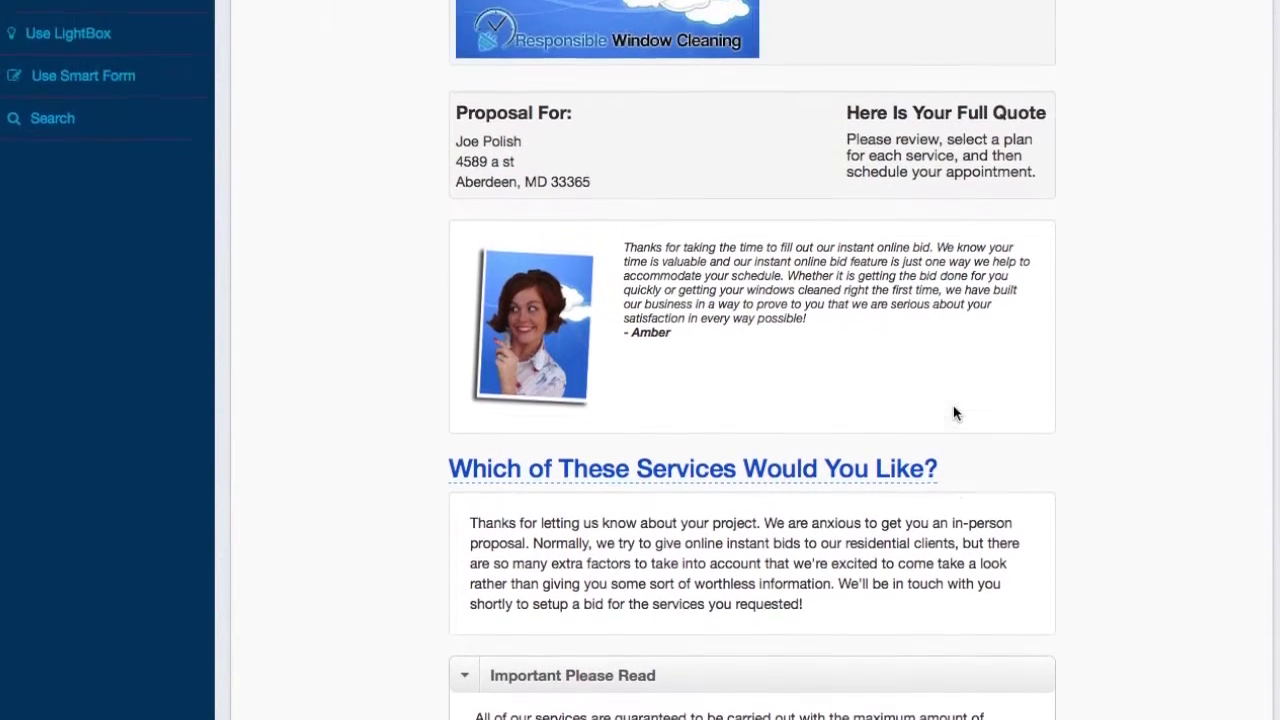
pyautogui.scroll(1, 953, 405)
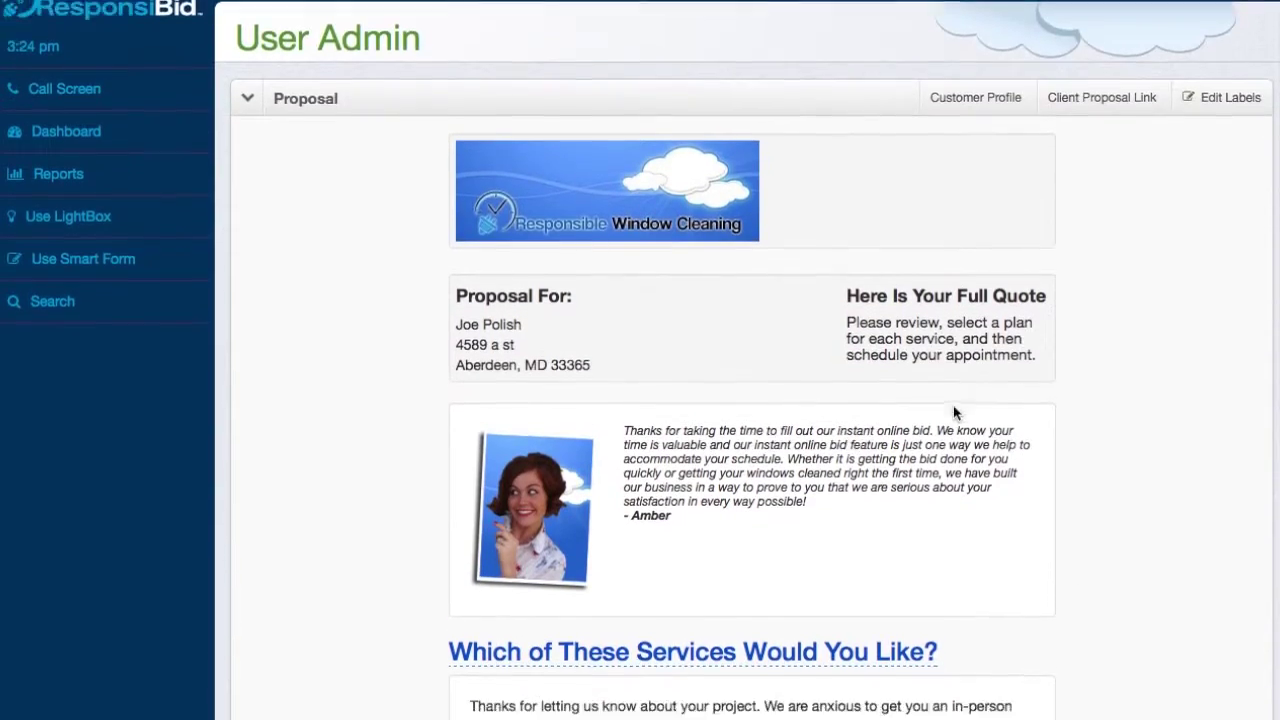
pyautogui.scroll(-8, 953, 410)
pyautogui.scroll(8, 953, 405)
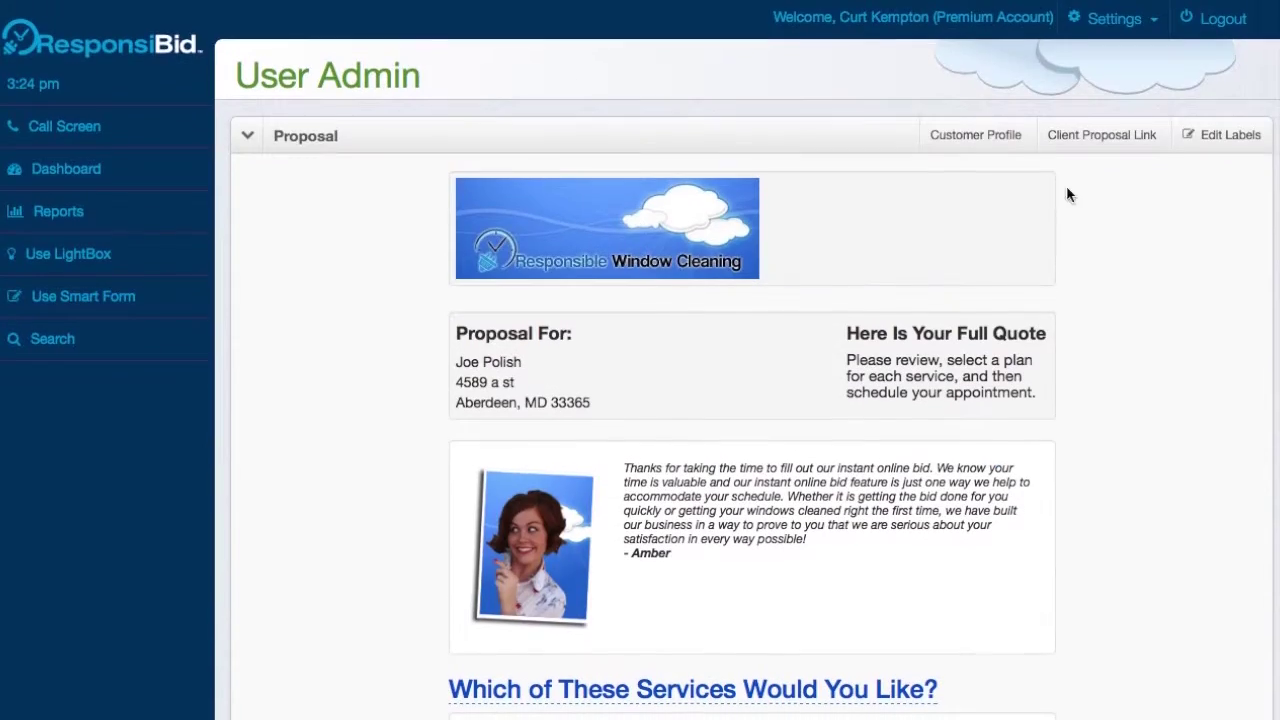
# - Return to the customer profile and view the Price Override options in its Window Cleaning section
pyautogui.click(978, 136)
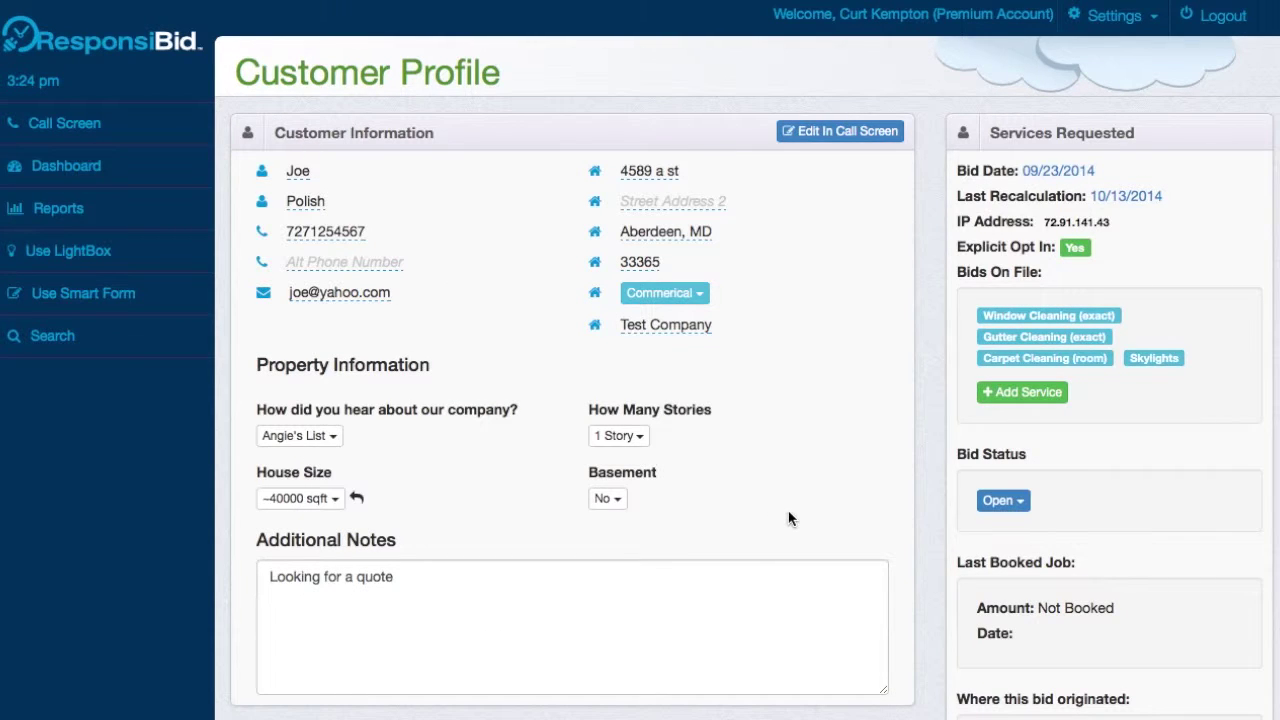
pyautogui.scroll(-5, 788, 518)
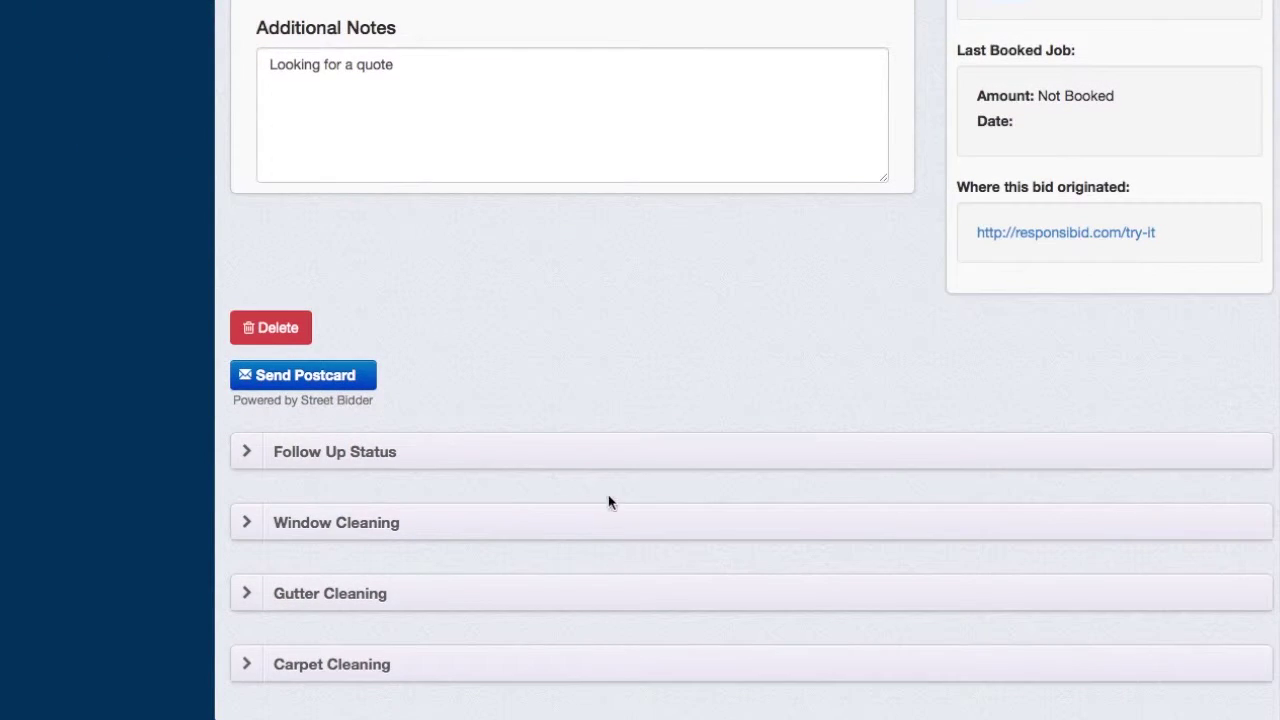
pyautogui.click(580, 531)
pyautogui.scroll(-3, 580, 531)
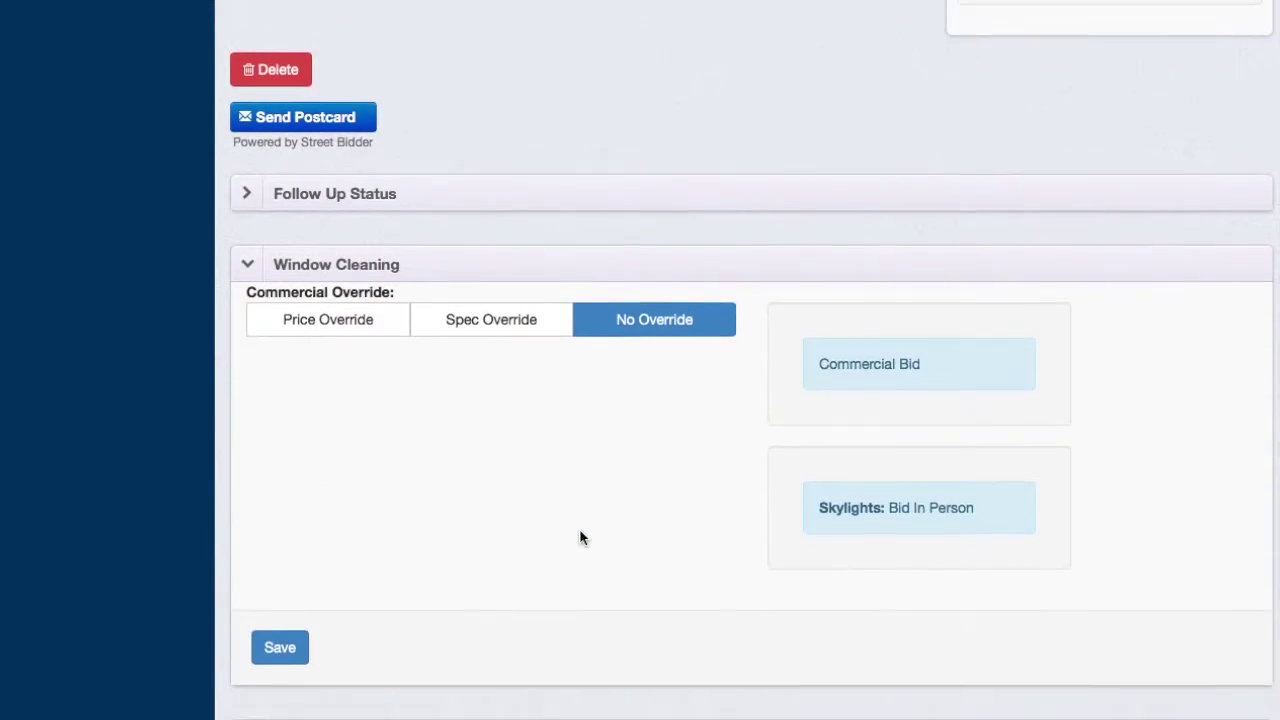
pyautogui.click(338, 303)
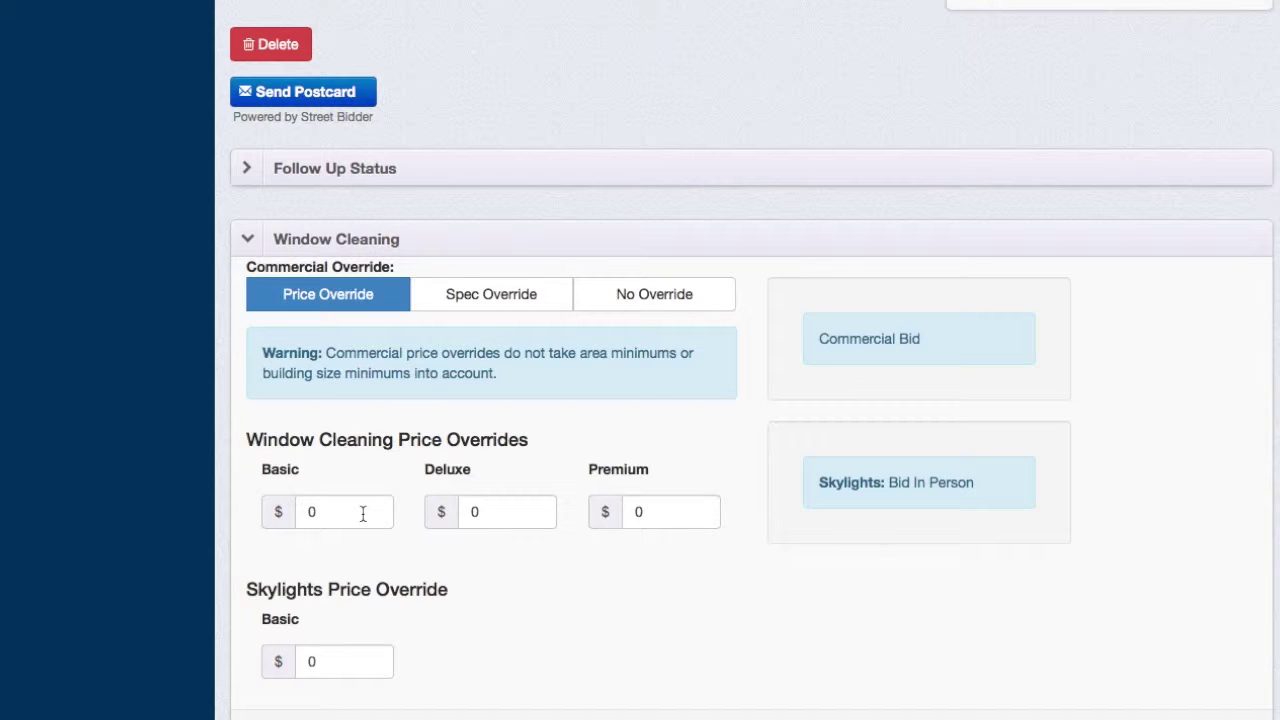
pyautogui.scroll(-1, 381, 649)
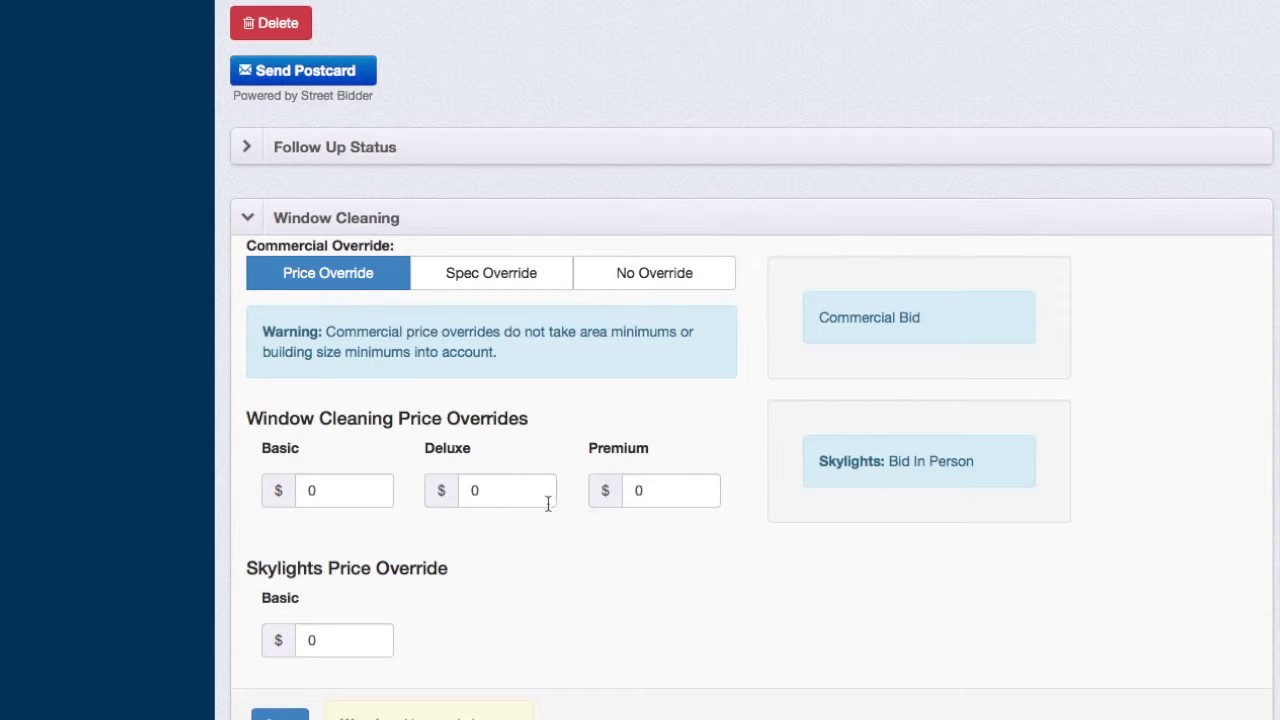
# - Switch Window Cleaning to Spec Override, with a $500 Premium in-person price for the commercial building wash, and save
pyautogui.click(493, 276)
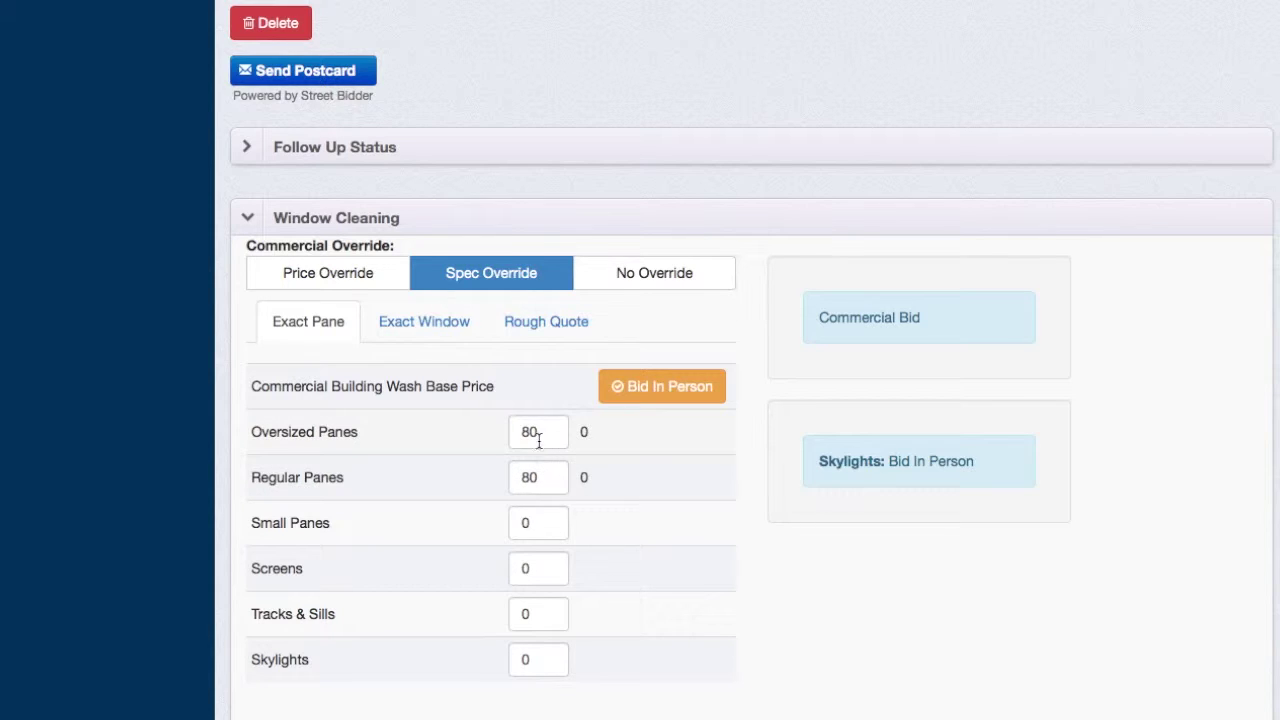
pyautogui.click(652, 398)
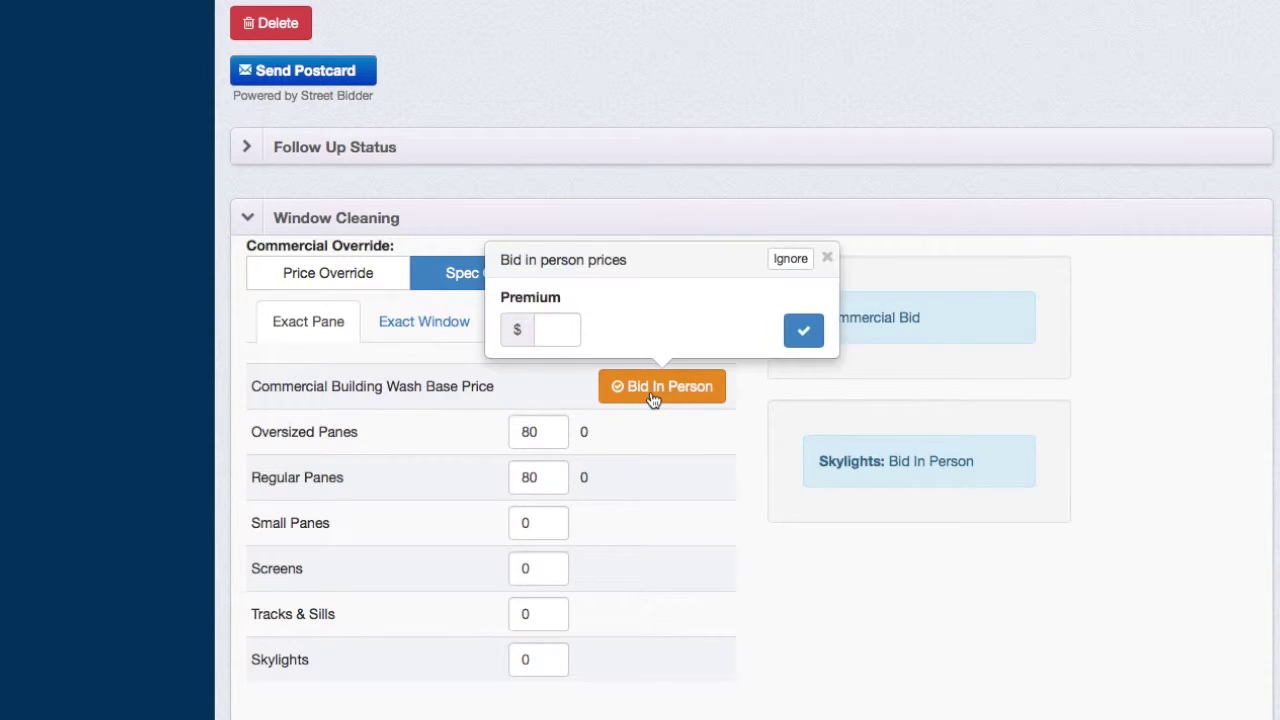
pyautogui.click(562, 337)
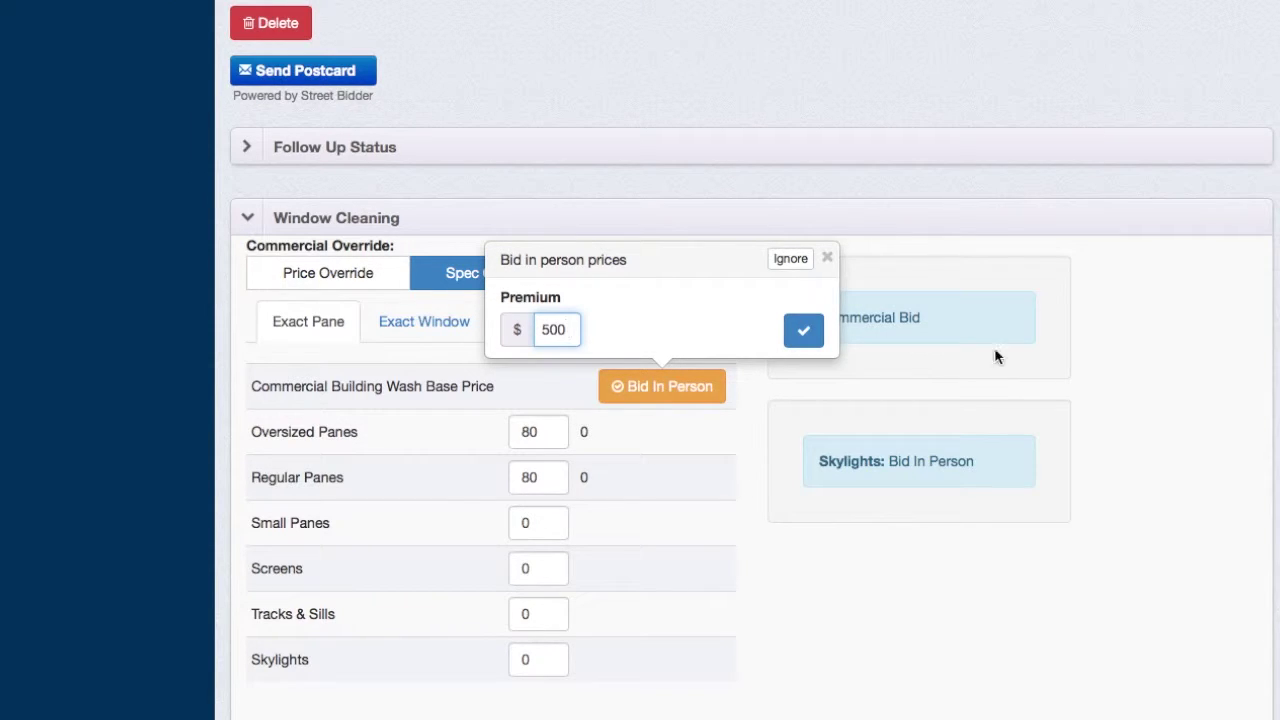
pyautogui.click(803, 331)
pyautogui.scroll(-3, 696, 535)
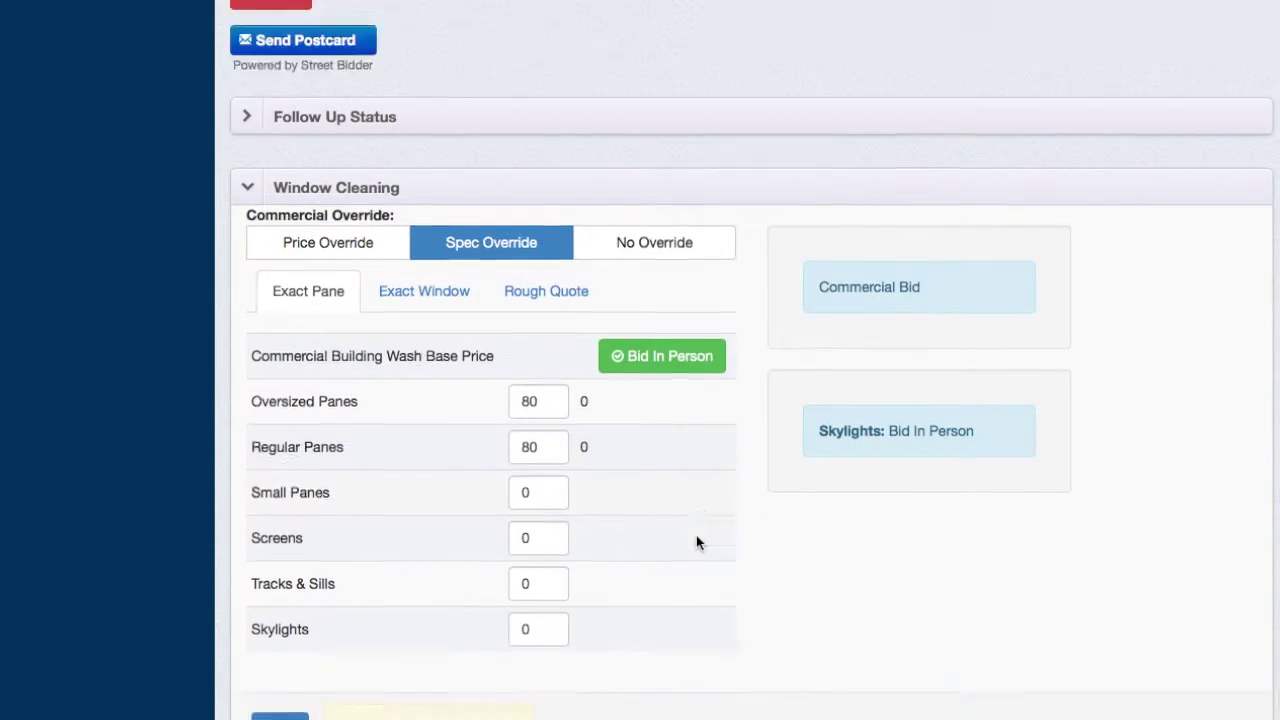
pyautogui.click(289, 503)
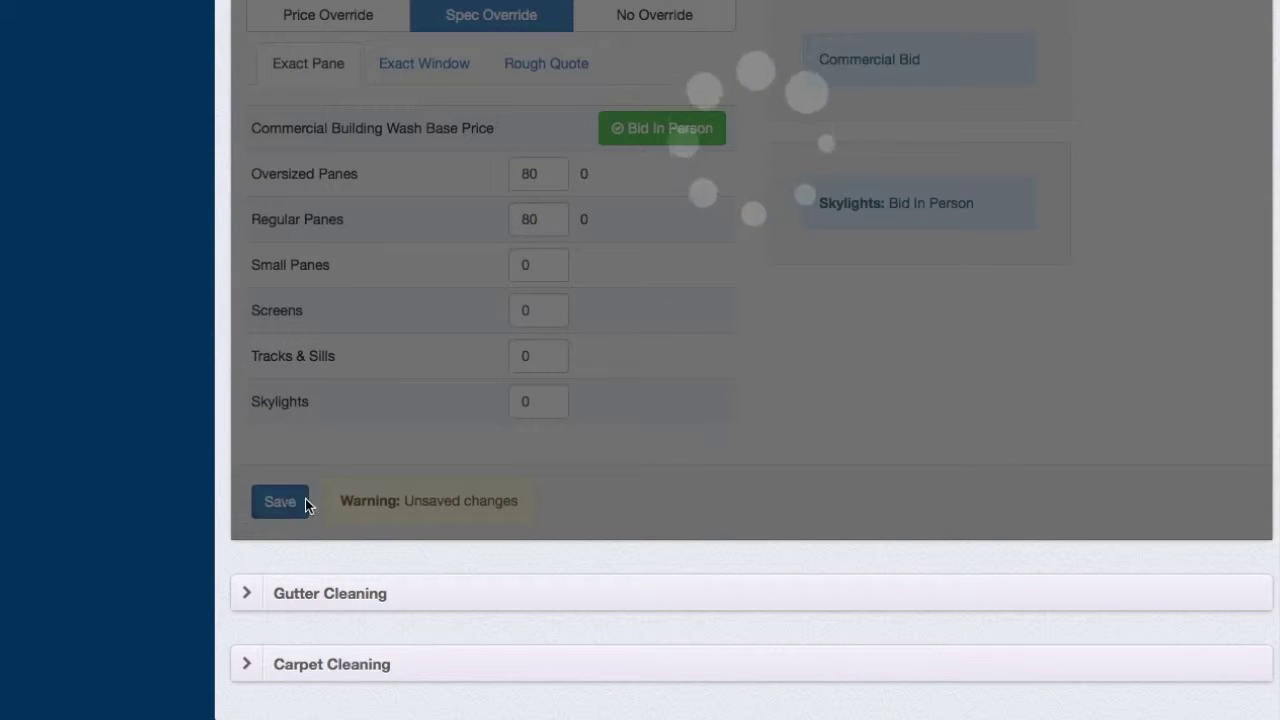
# - Set the Gutter Cleaning commercial override to Price Override and save the section
pyautogui.click(575, 593)
pyautogui.scroll(-4, 573, 593)
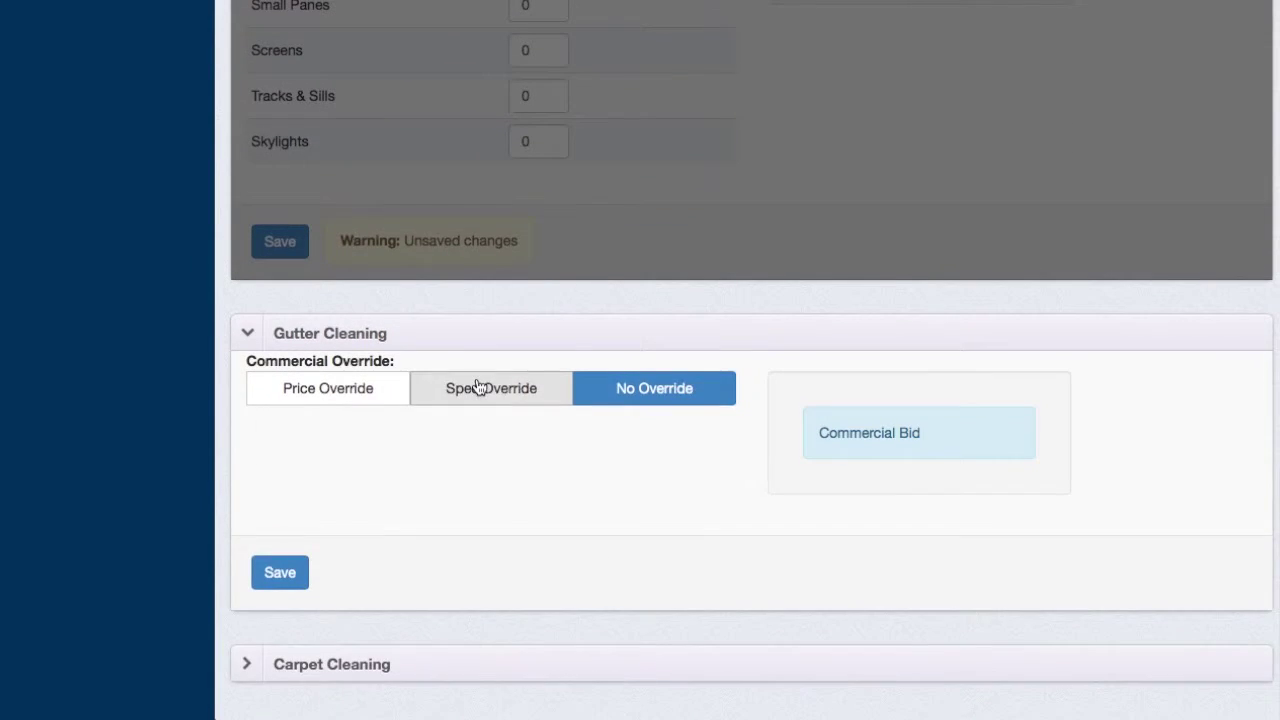
pyautogui.click(489, 393)
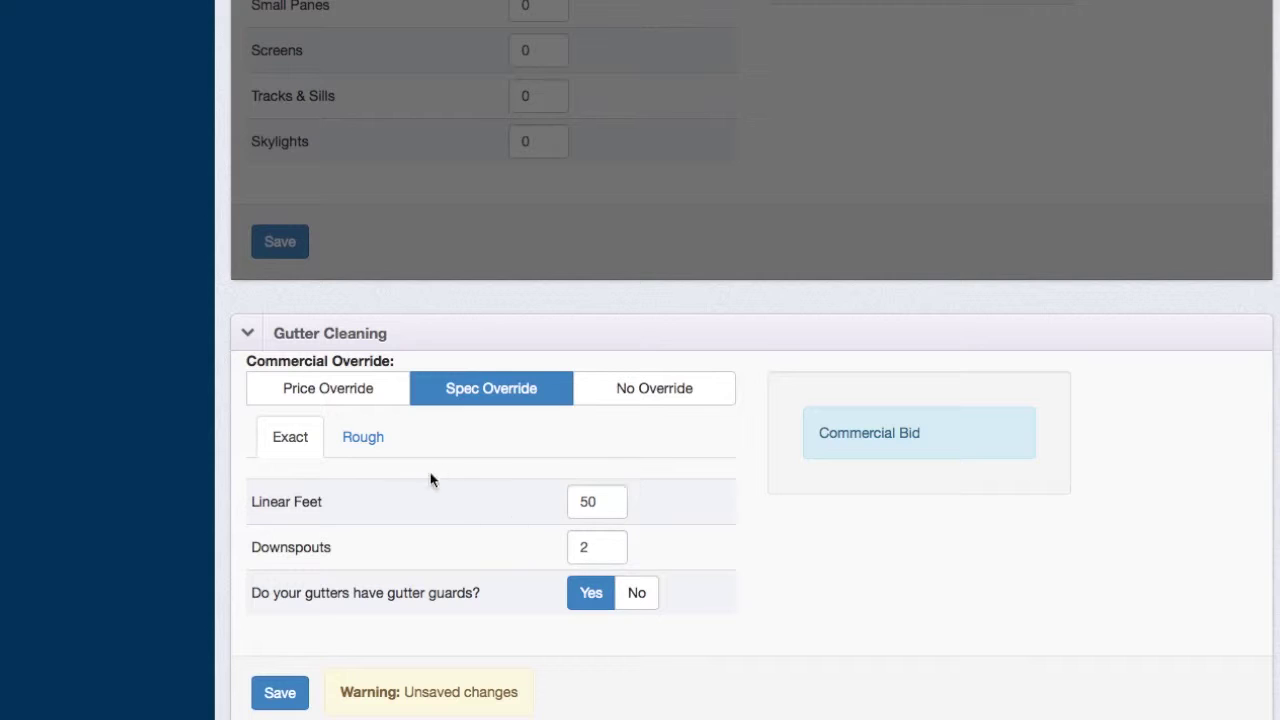
pyautogui.click(330, 395)
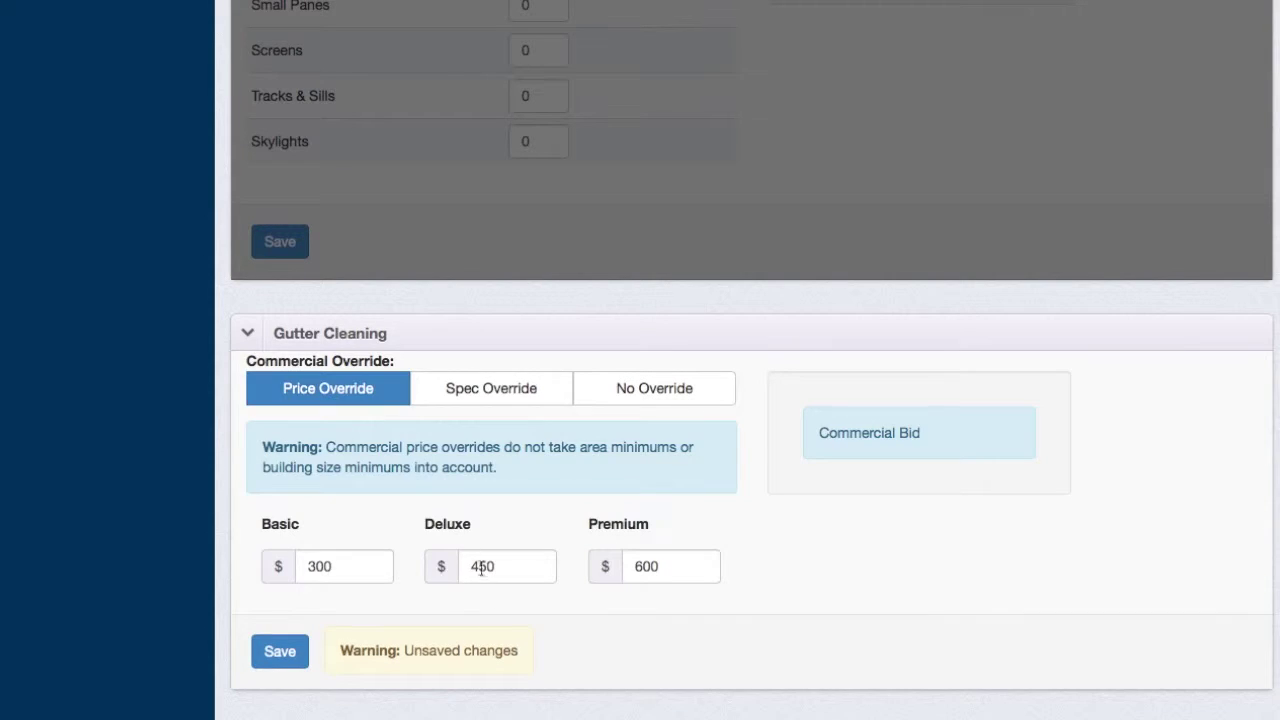
pyautogui.click(294, 654)
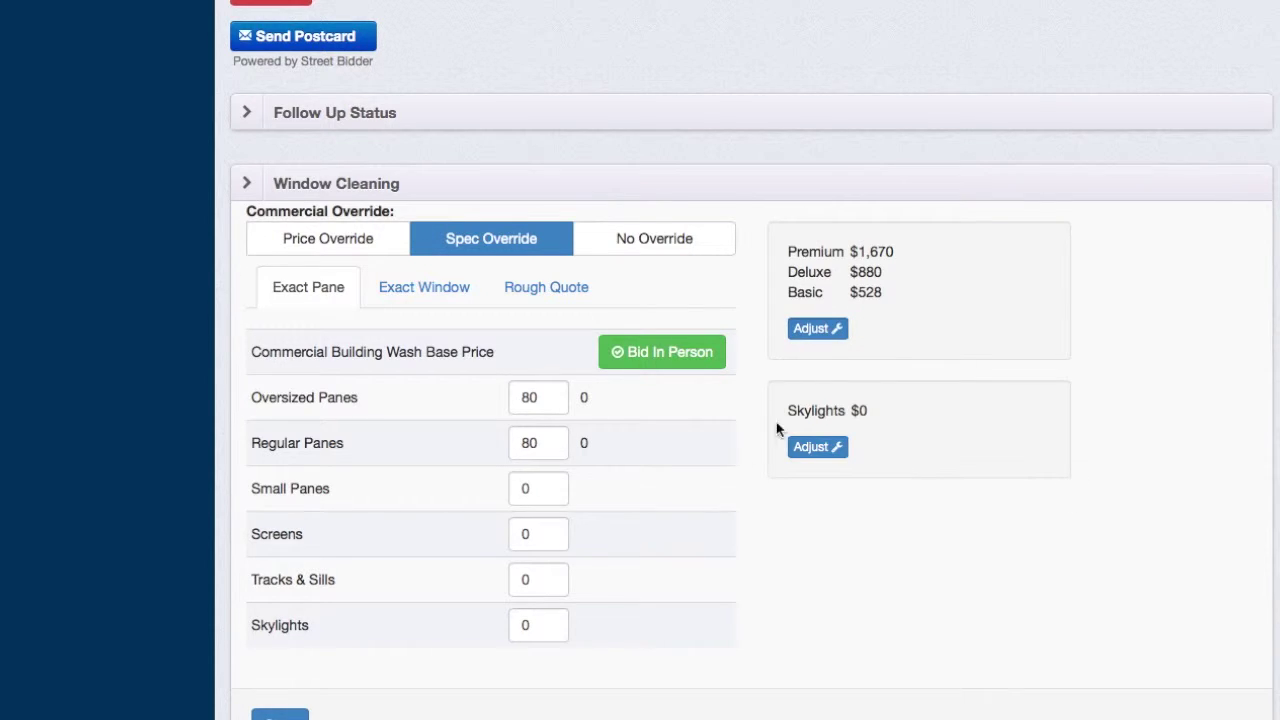
# - Check the calculated Window Cleaning and Gutter Cleaning prices and the Carpet Cleaning override setting
pyautogui.scroll(-3, 742, 516)
pyautogui.scroll(-2, 679, 558)
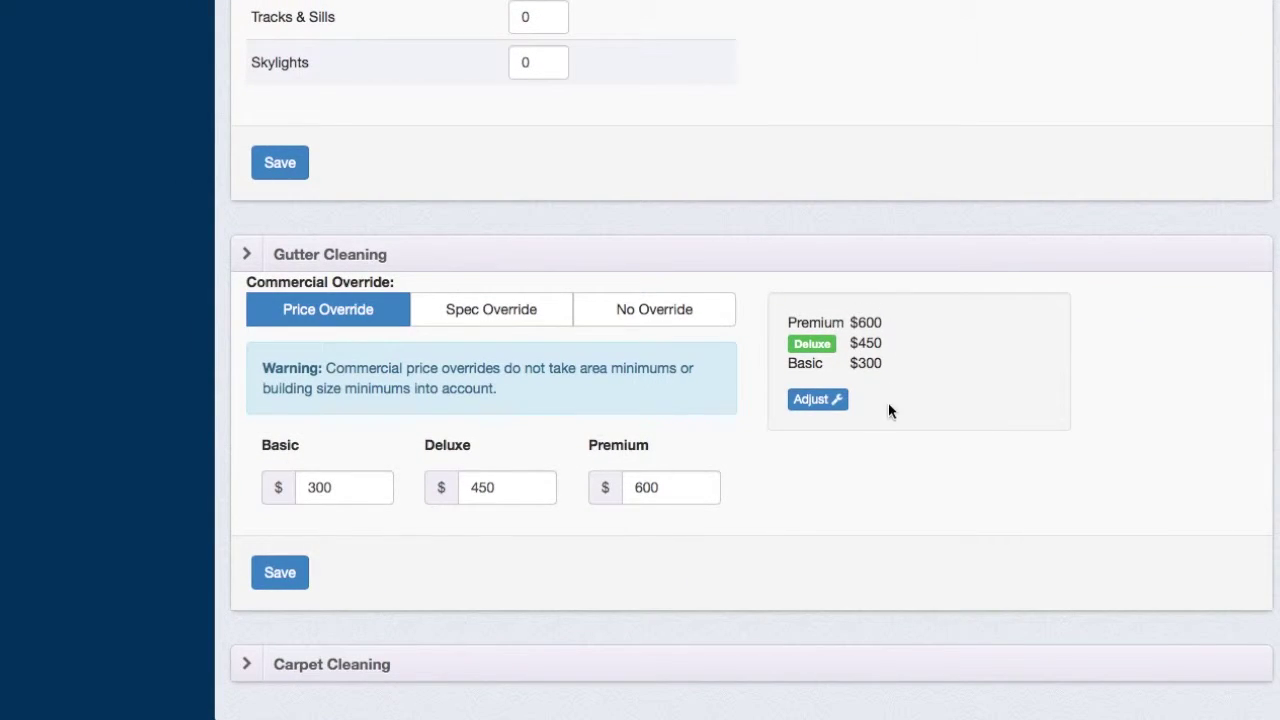
pyautogui.scroll(4, 888, 402)
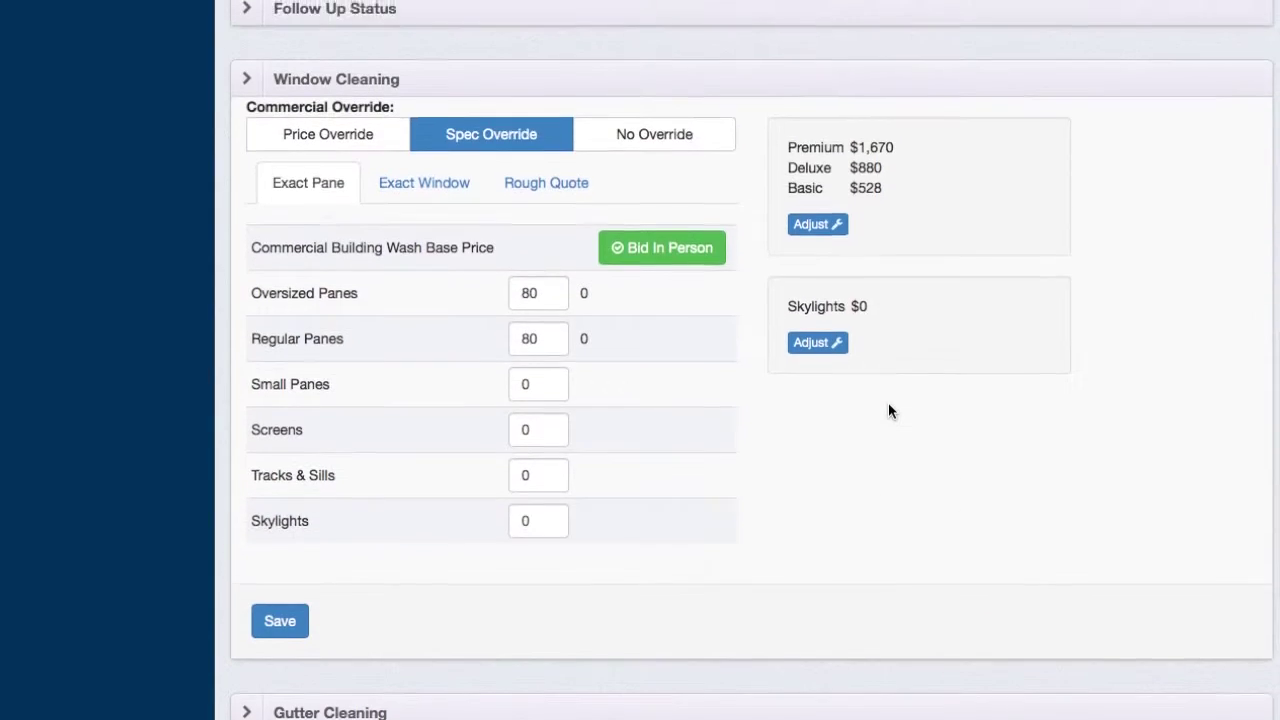
pyautogui.scroll(-4, 888, 402)
pyautogui.scroll(1, 888, 402)
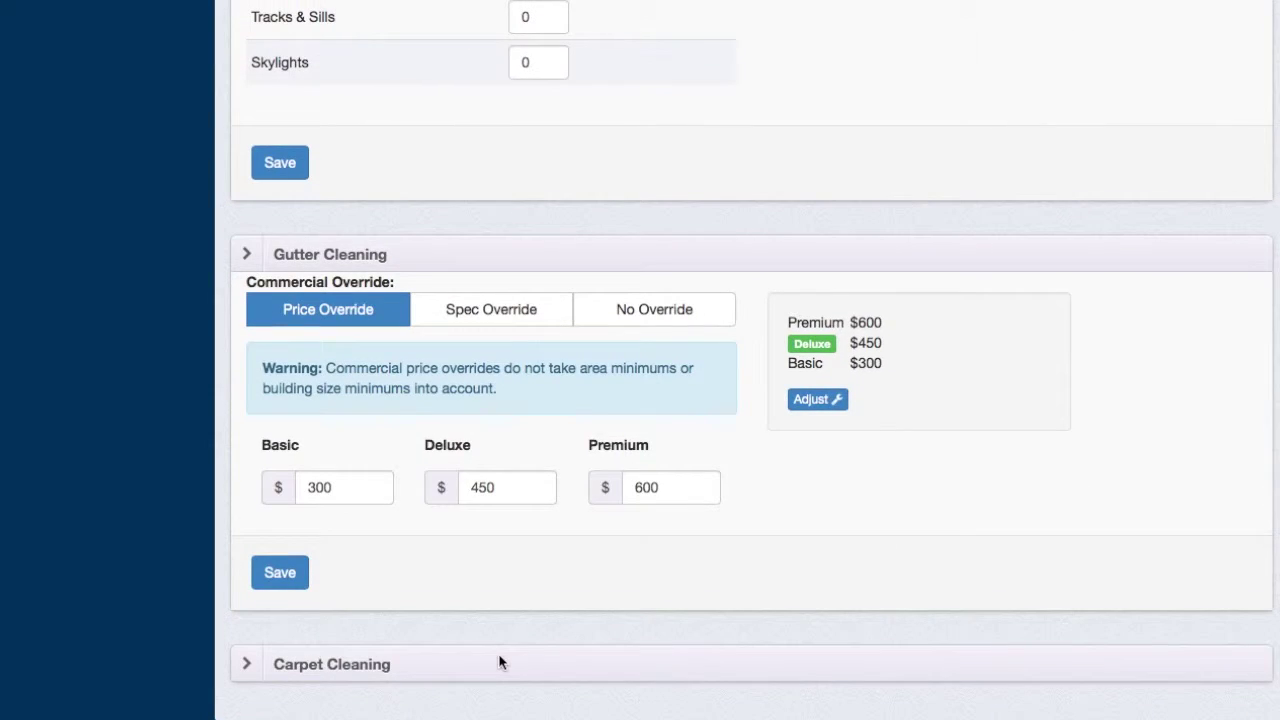
pyautogui.click(501, 662)
pyautogui.scroll(-3, 500, 663)
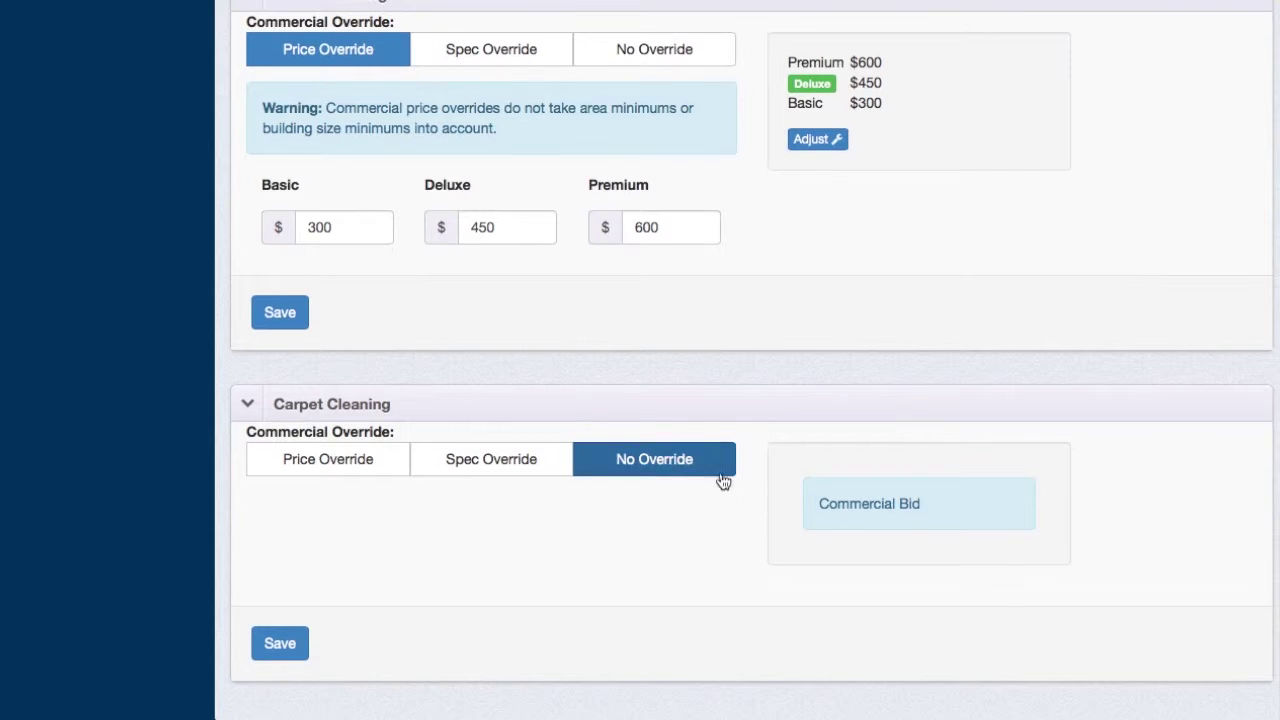
# - Open the recalculated proposal and review the window and gutter cleaning packages with their prices
pyautogui.scroll(15, 673, 499)
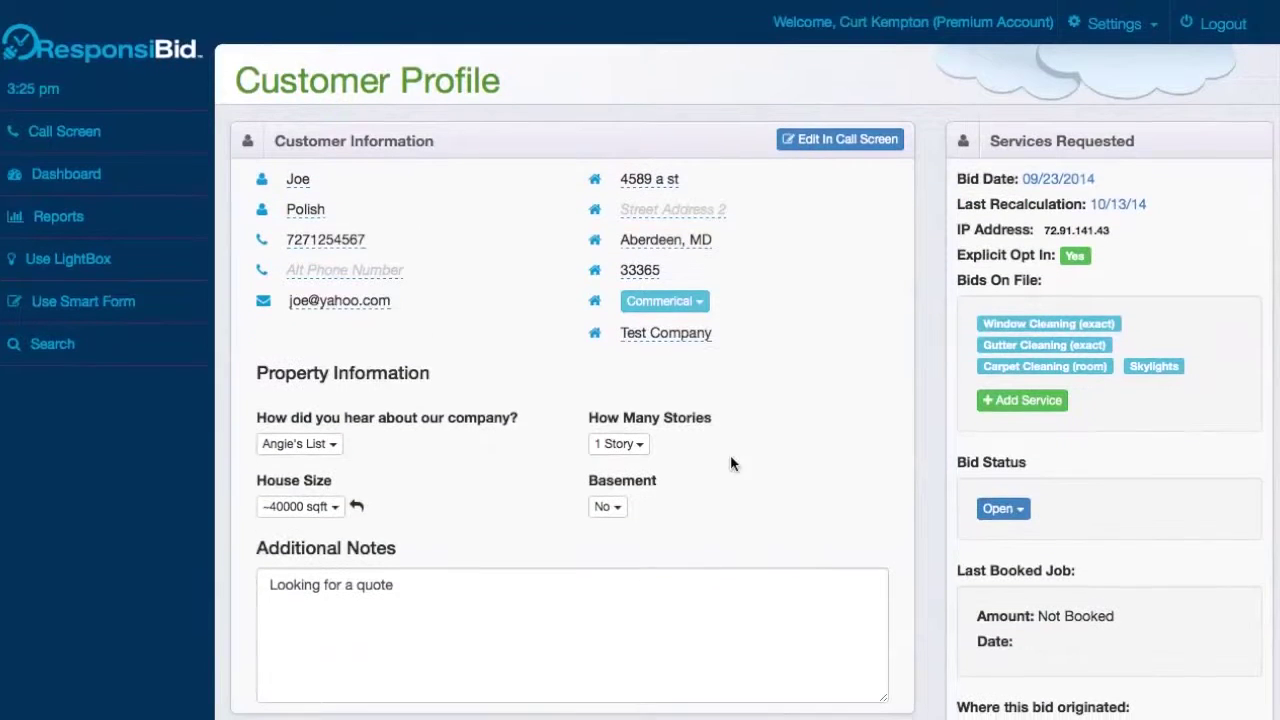
pyautogui.click(1121, 197)
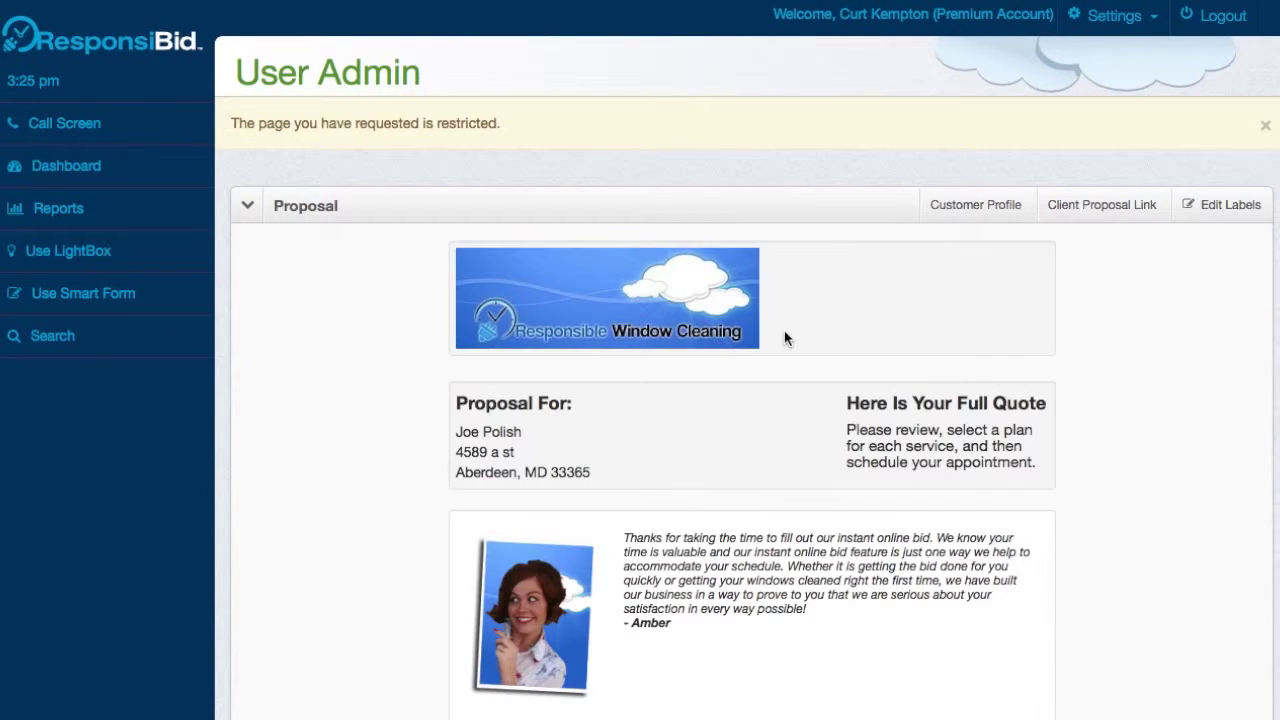
pyautogui.scroll(-8, 786, 337)
pyautogui.scroll(-10, 663, 410)
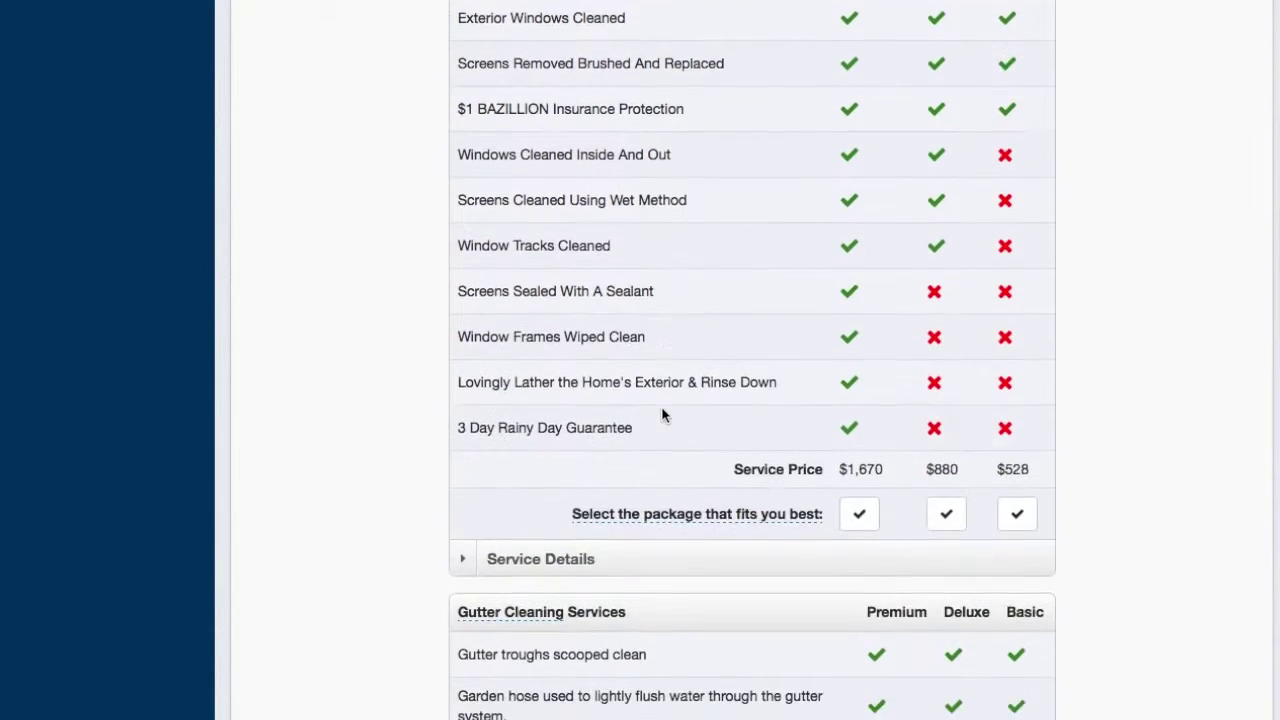
pyautogui.scroll(3, 666, 363)
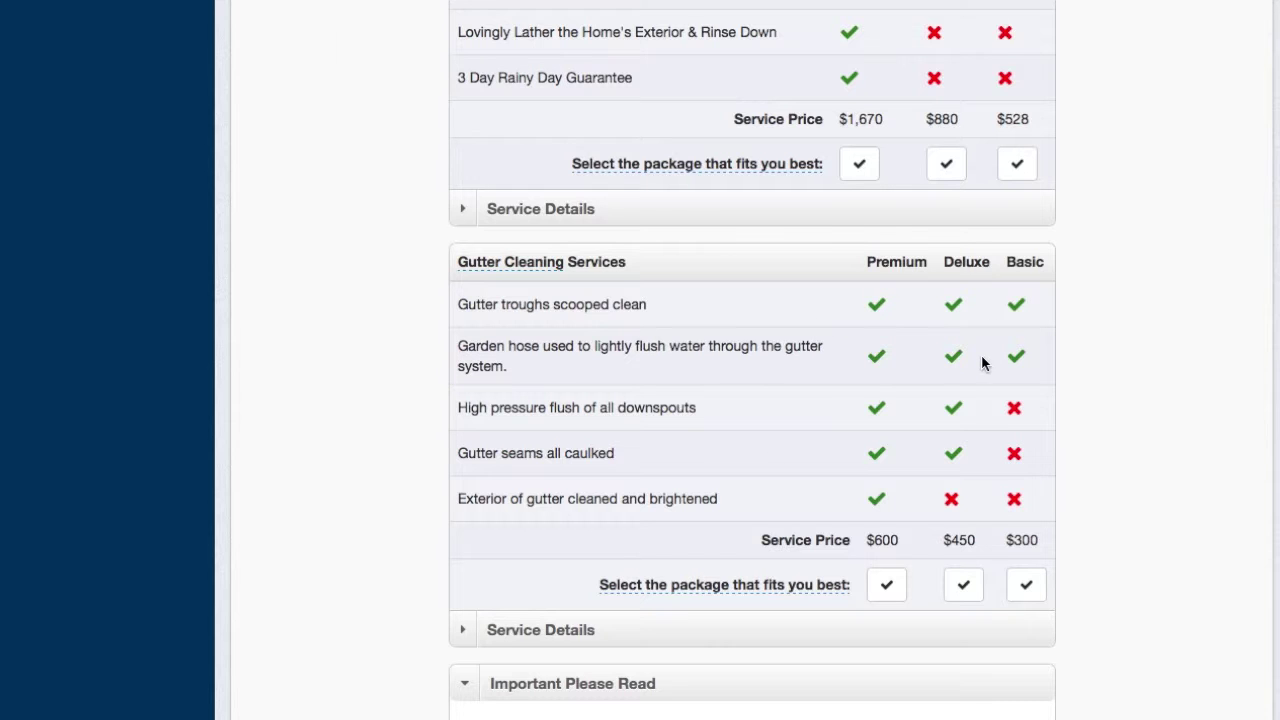
pyautogui.scroll(4, 1010, 358)
pyautogui.scroll(3, 1012, 358)
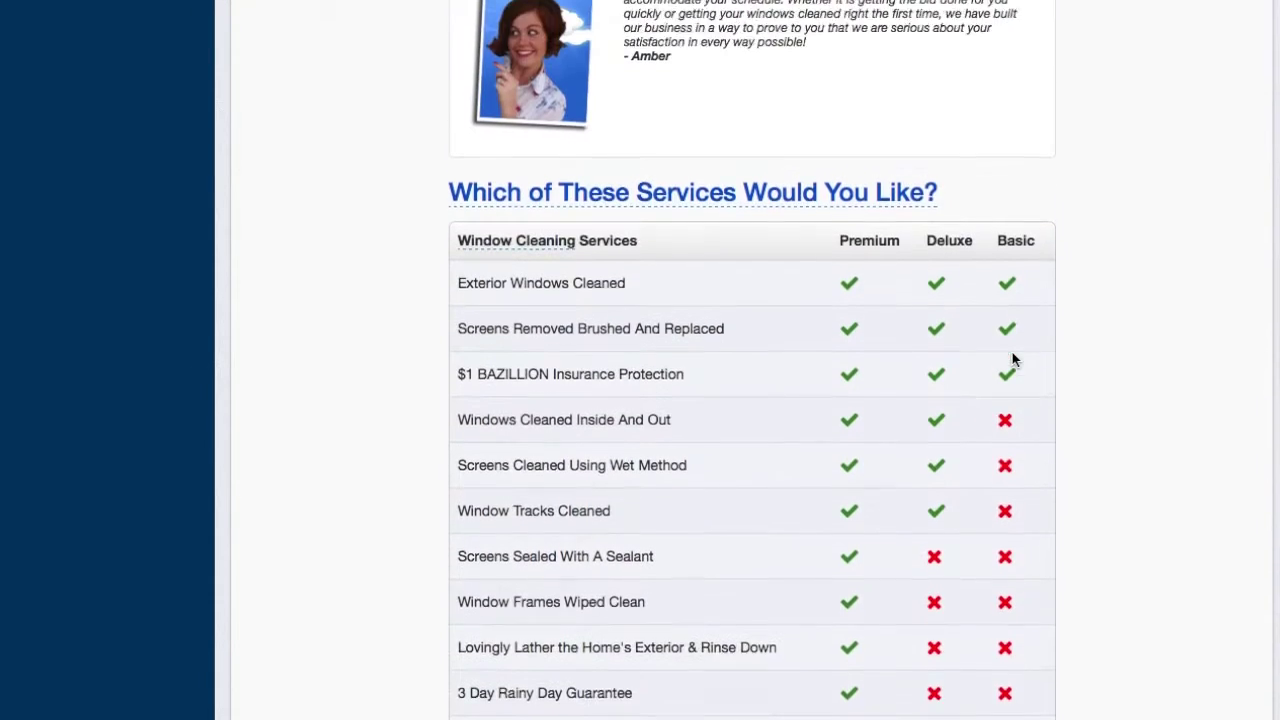
pyautogui.scroll(-7, 1012, 358)
pyautogui.scroll(-5, 1012, 358)
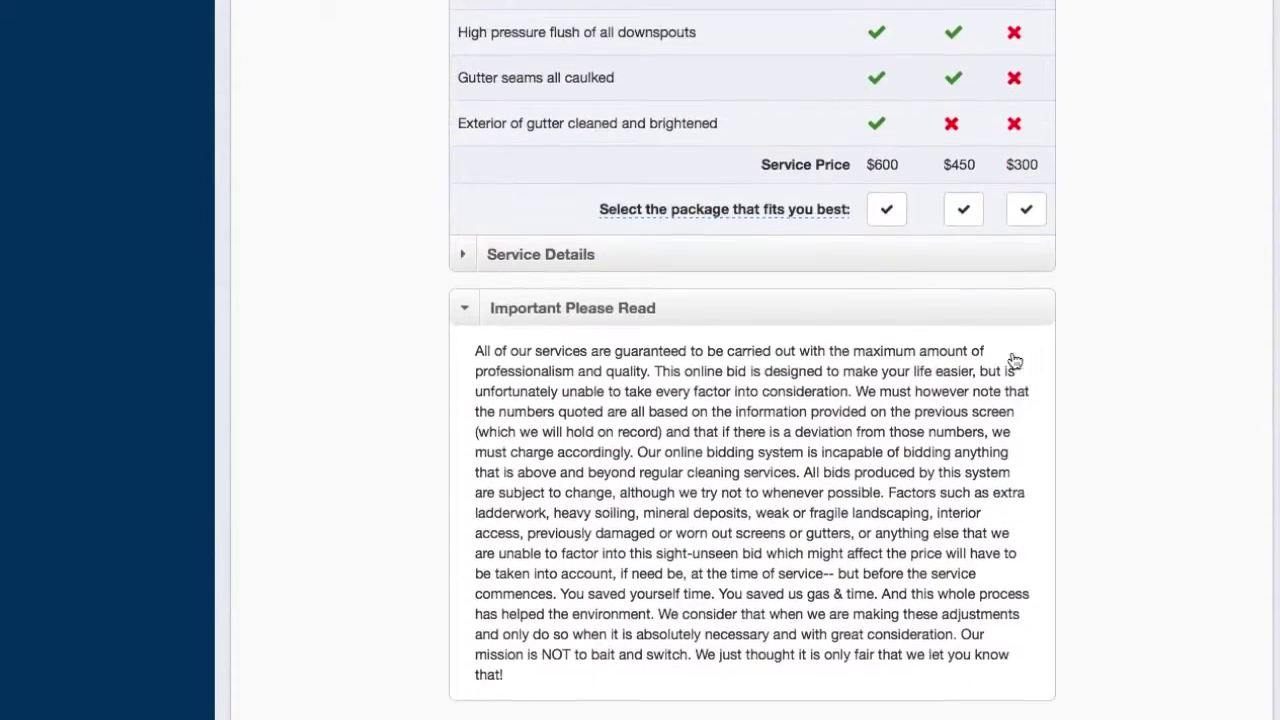
pyautogui.scroll(18, 1012, 358)
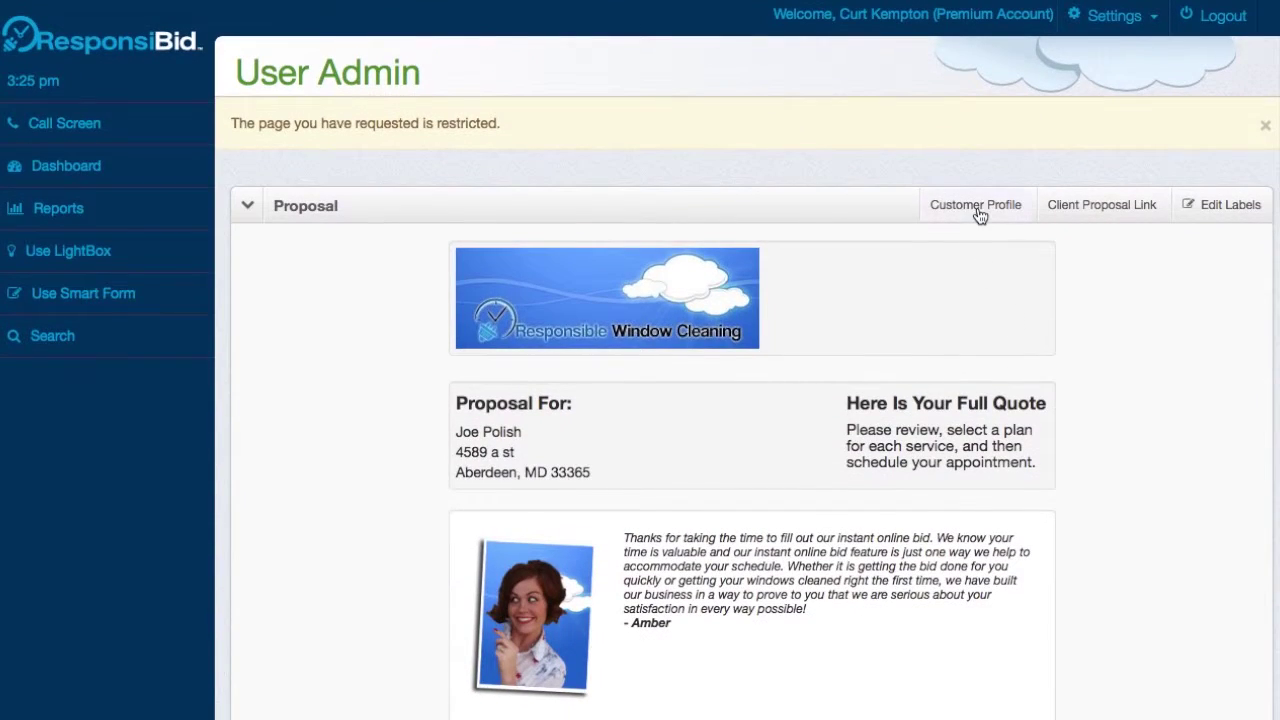
# - Go back to the customer profile and open this customer for editing in the Call Screen
pyautogui.click(975, 208)
pyautogui.click(818, 134)
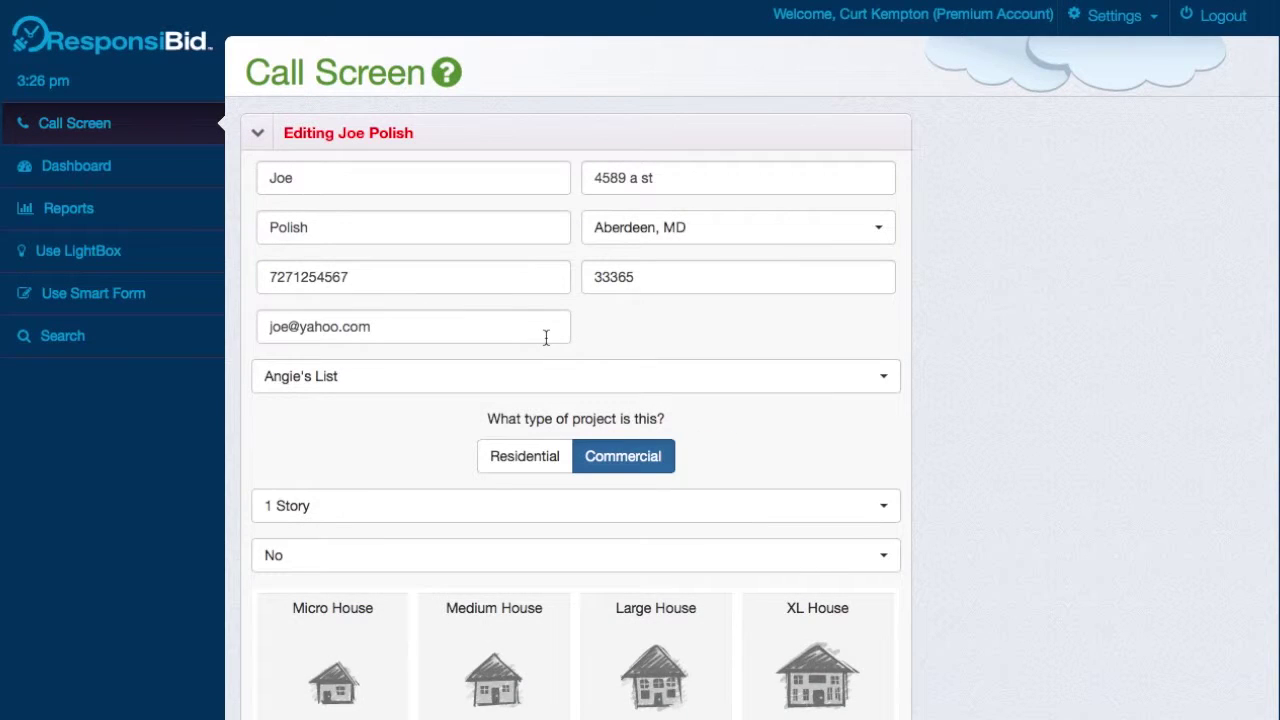
pyautogui.scroll(-5, 777, 340)
pyautogui.scroll(-1, 620, 333)
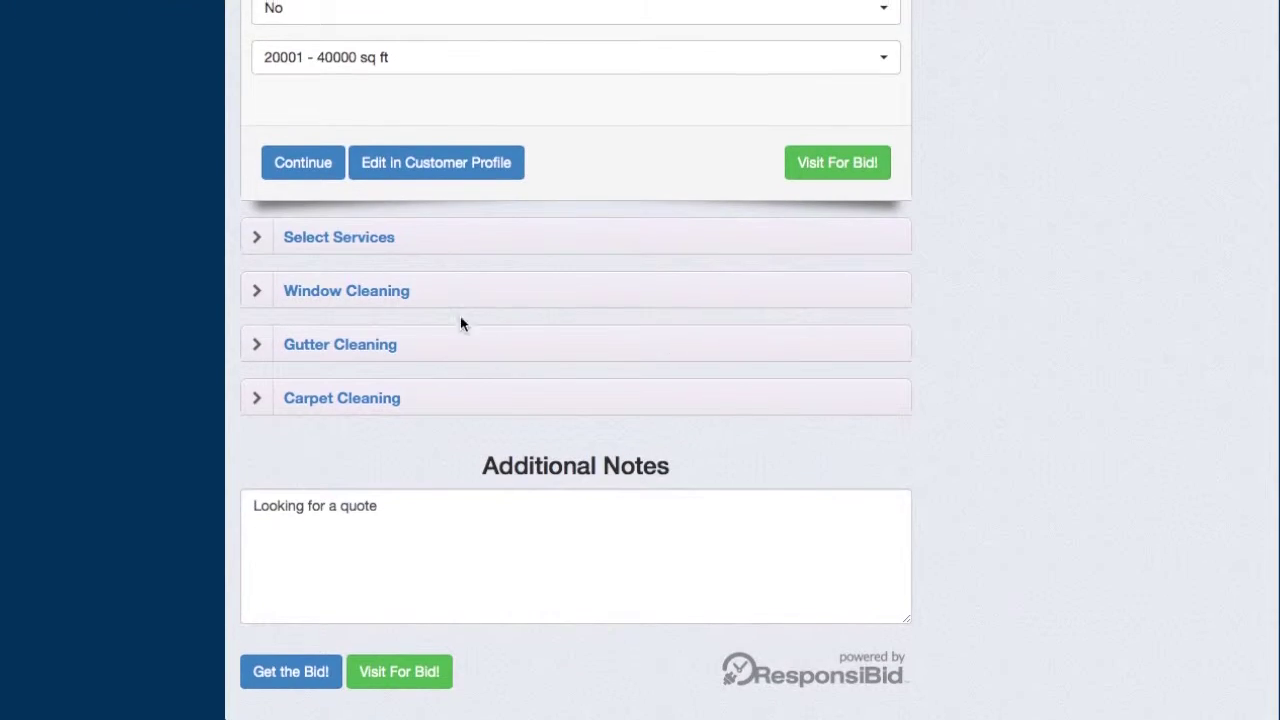
# - Add Custom Items to the customer's selected services and continue
pyautogui.click(465, 237)
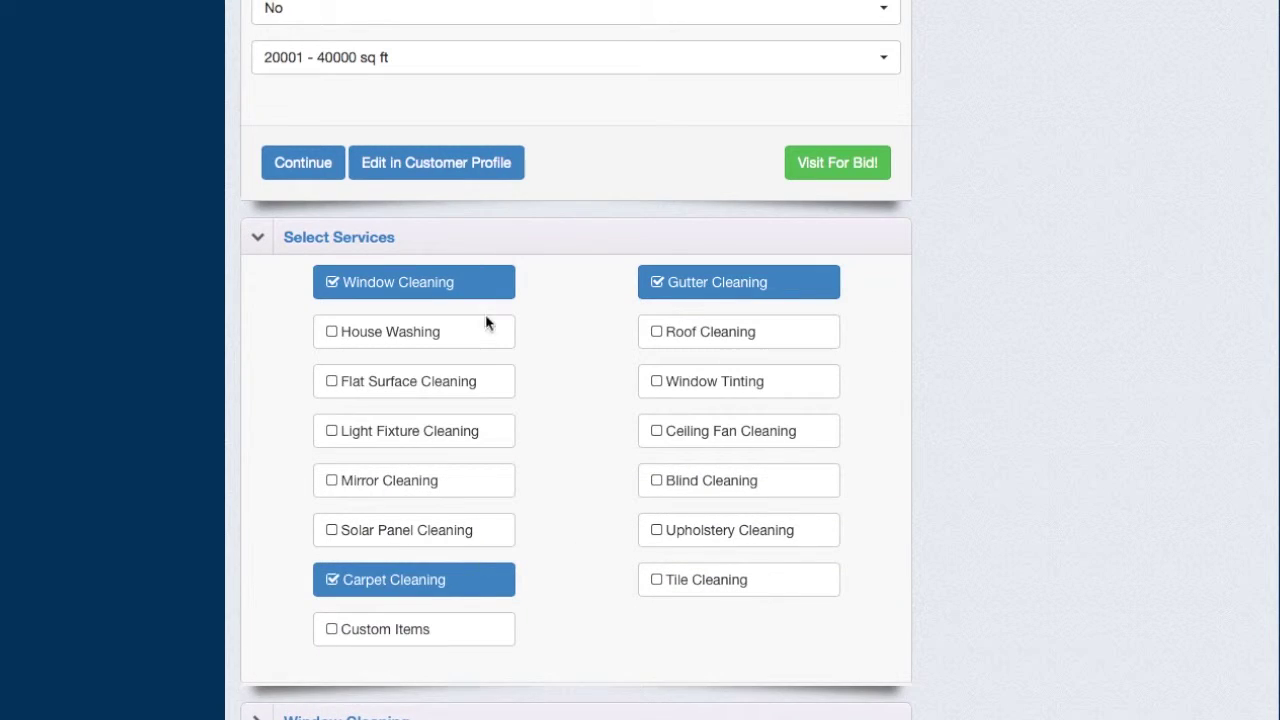
pyautogui.click(391, 640)
pyautogui.click(329, 709)
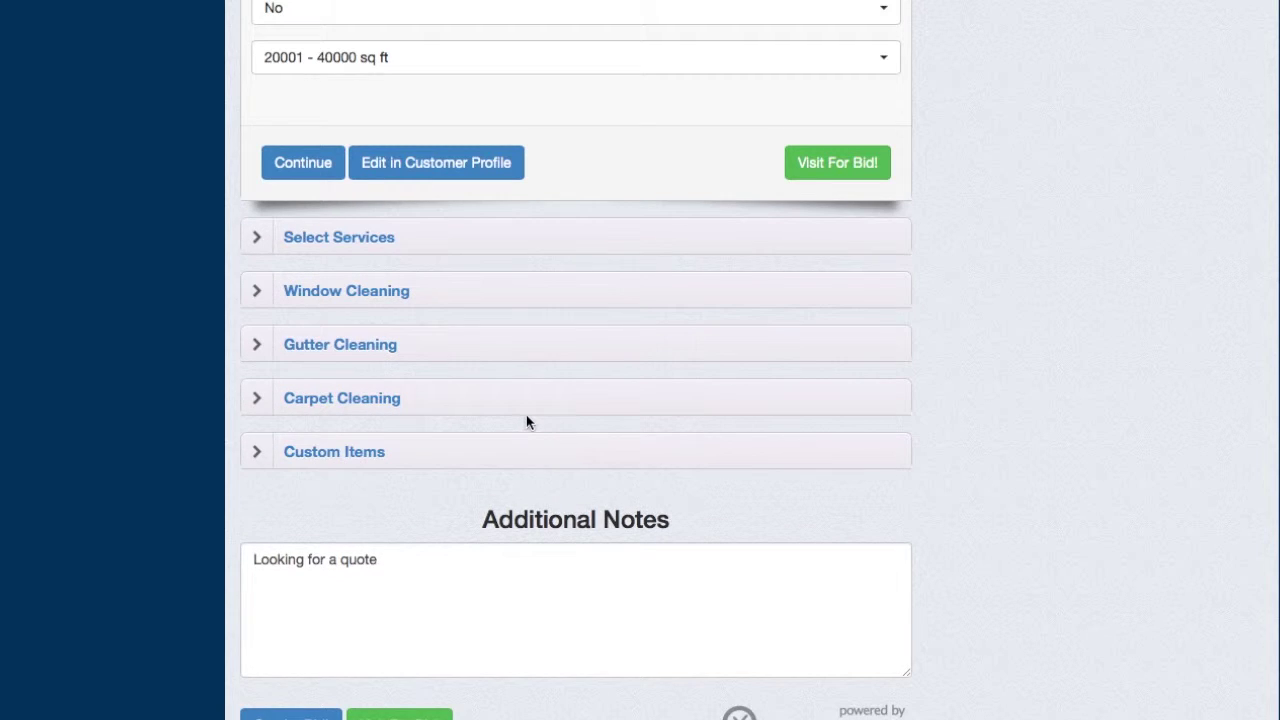
# - Apply a Spec Override to Carpet Cleaning, quote it for 10 large rooms (200-400 sqft), and continue
pyautogui.click(528, 410)
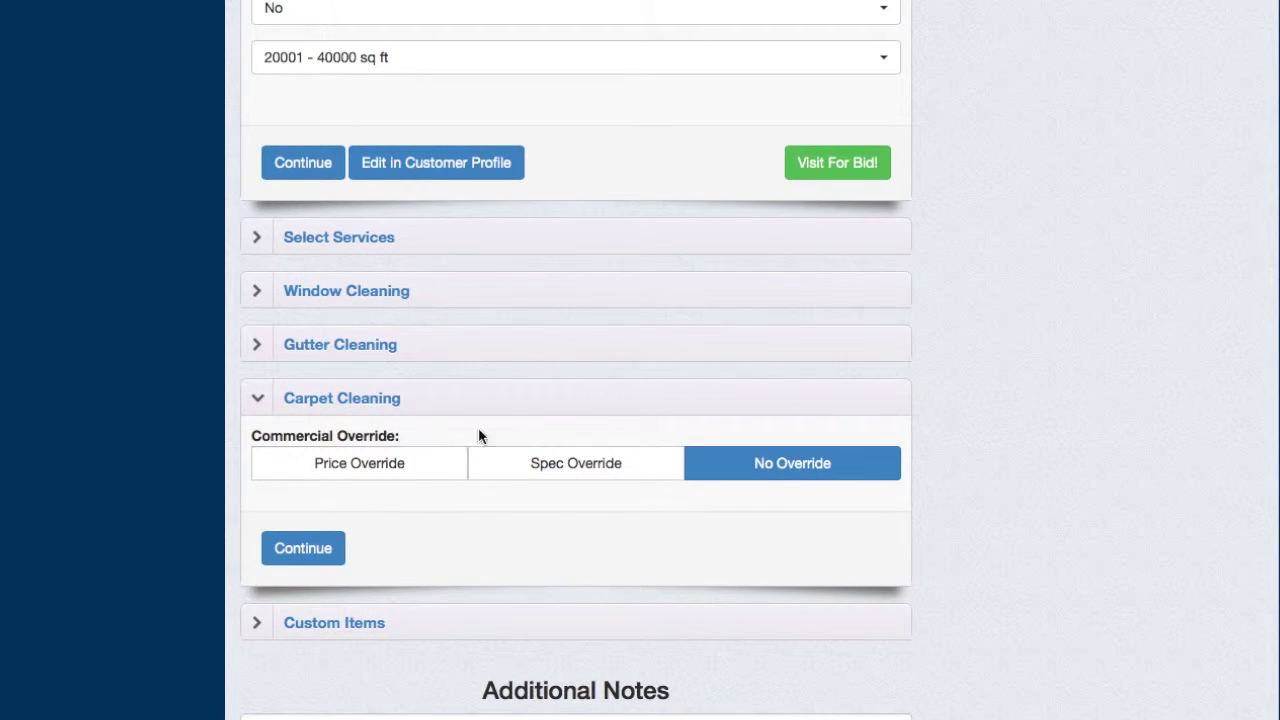
pyautogui.click(606, 463)
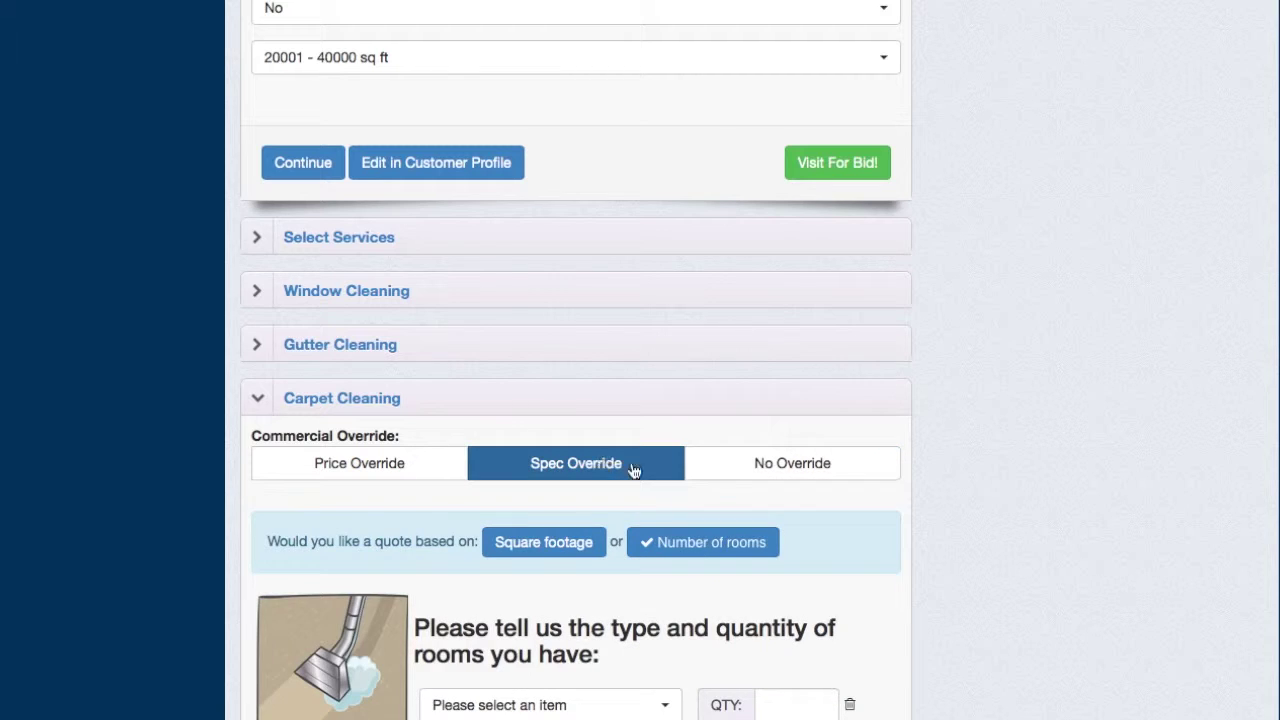
pyautogui.scroll(-3, 920, 500)
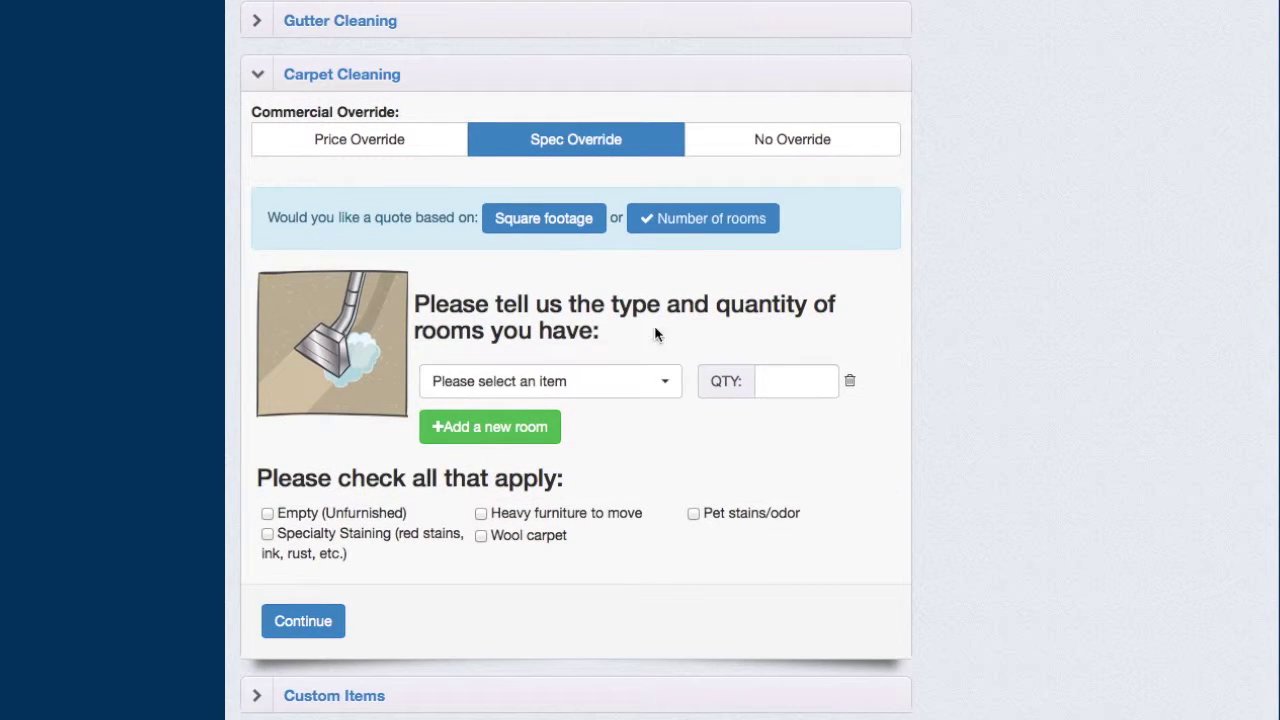
pyautogui.click(607, 394)
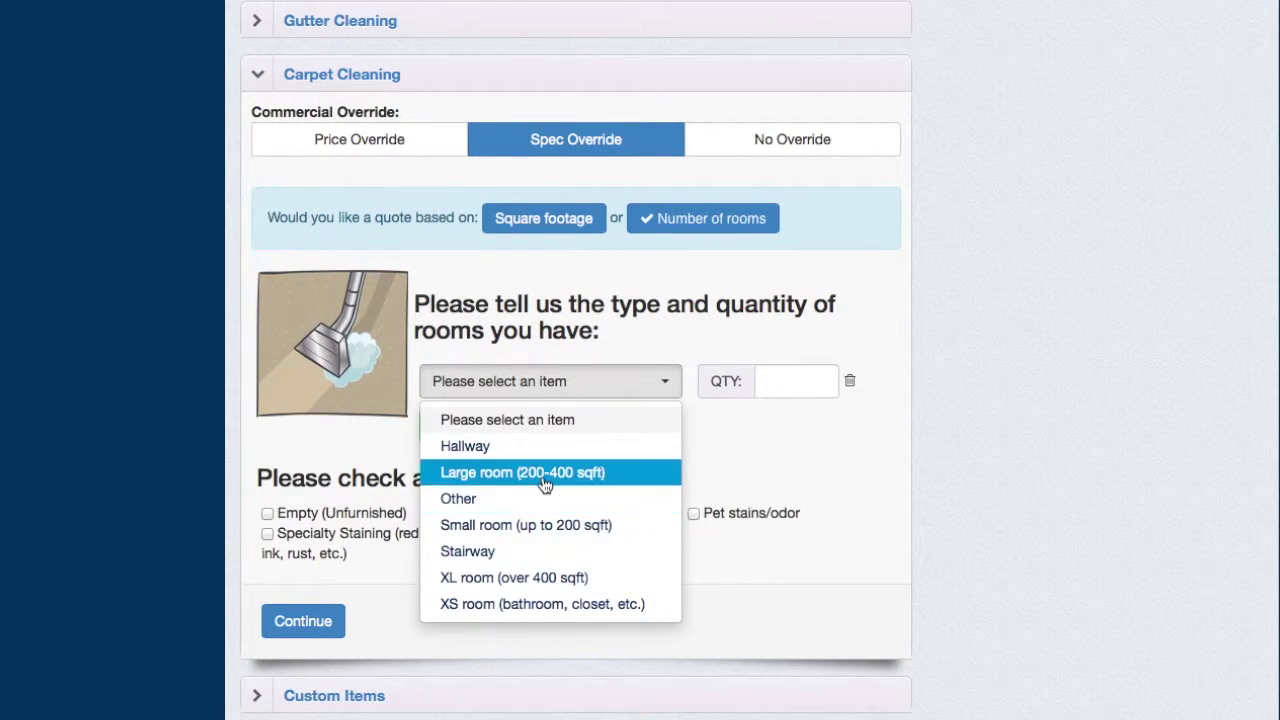
pyautogui.click(545, 484)
pyautogui.click(786, 386)
pyautogui.write('10')
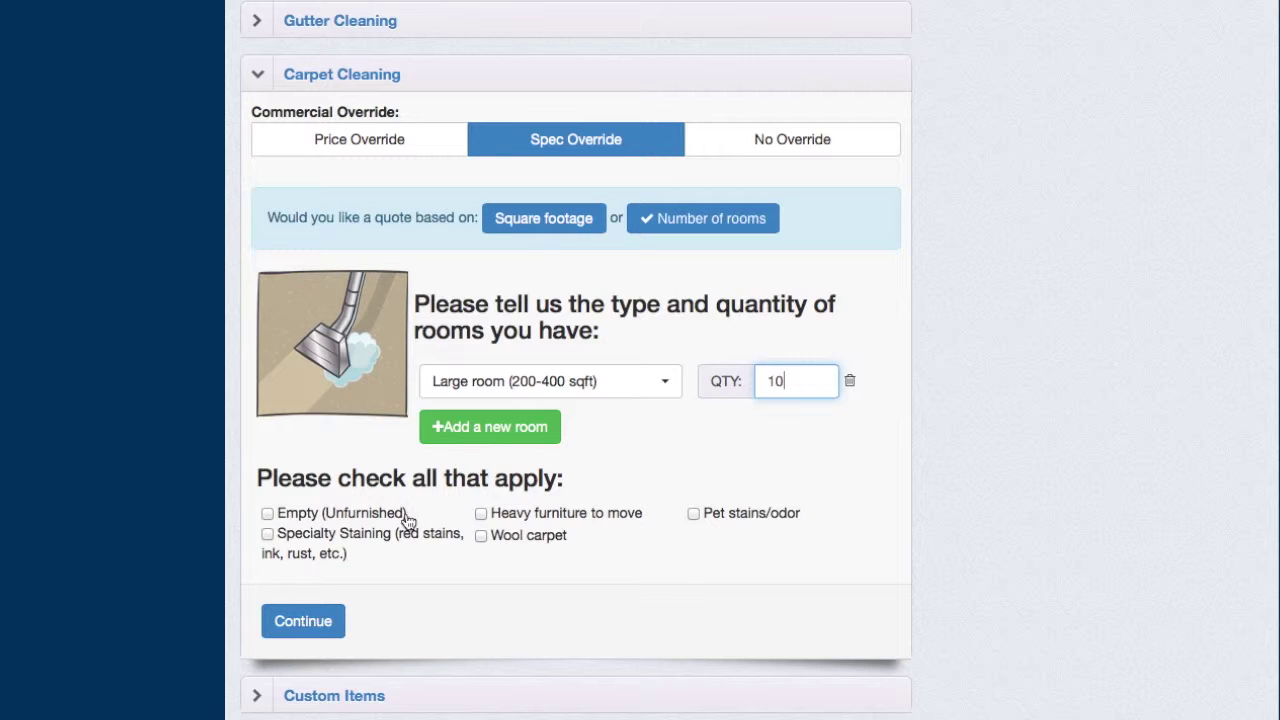
pyautogui.click(303, 622)
# - Load the previously used Awning Cleaning item into the Custom Items section
pyautogui.click(521, 395)
pyautogui.scroll(-3, 642, 531)
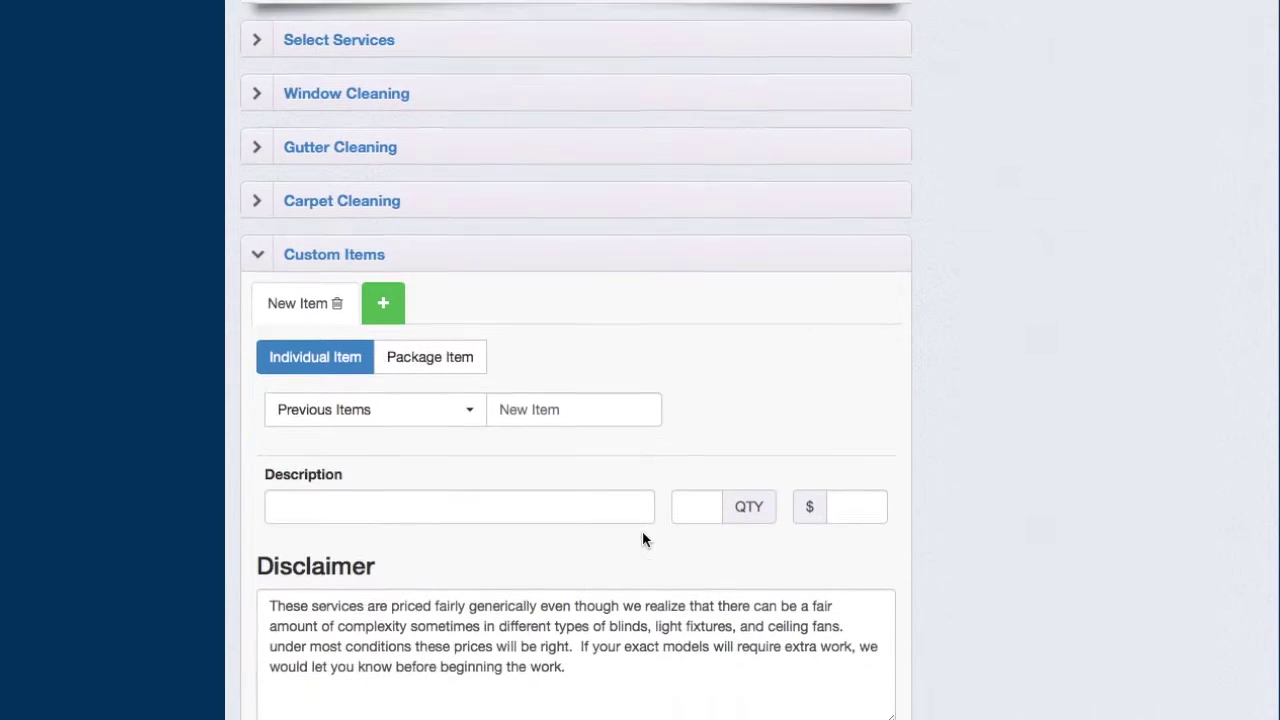
pyautogui.click(428, 390)
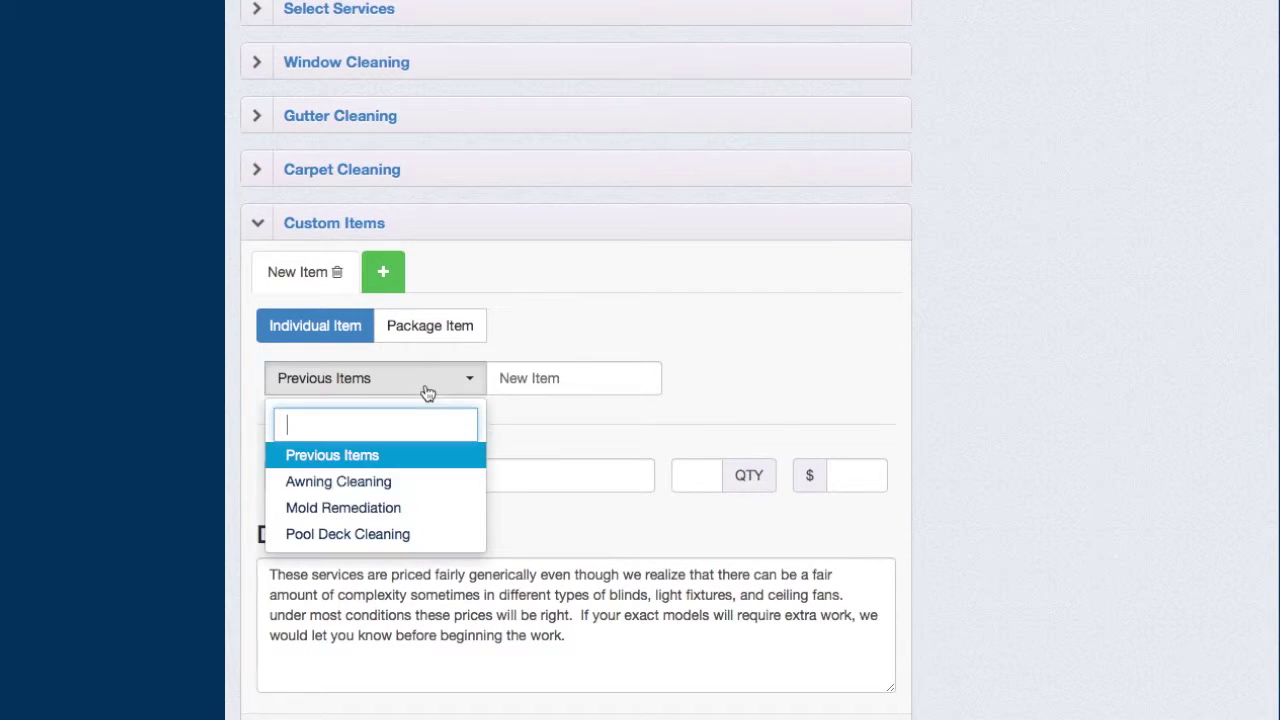
pyautogui.click(372, 484)
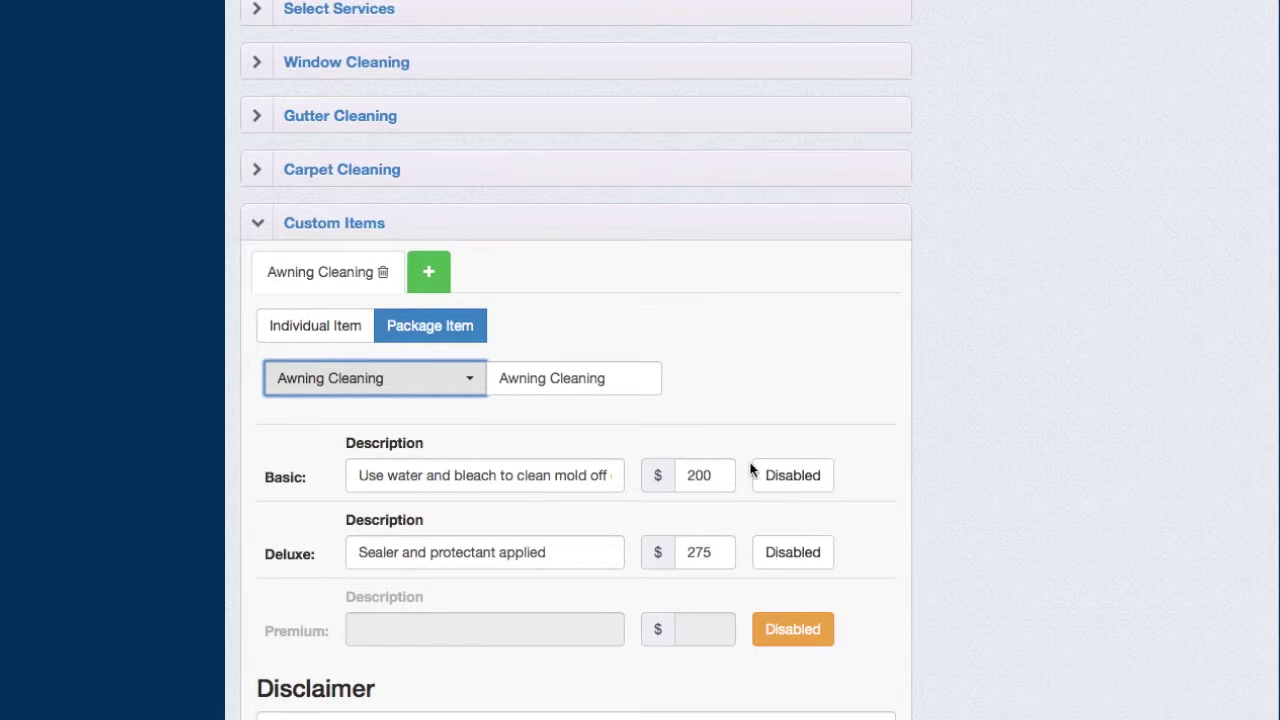
# - Set the Awning Cleaning package prices to $300 for Basic and $500 for Deluxe
pyautogui.doubleClick(700, 475)
pyautogui.write('300')
pyautogui.press('Tab')
pyautogui.press('Tab')
pyautogui.write('50')
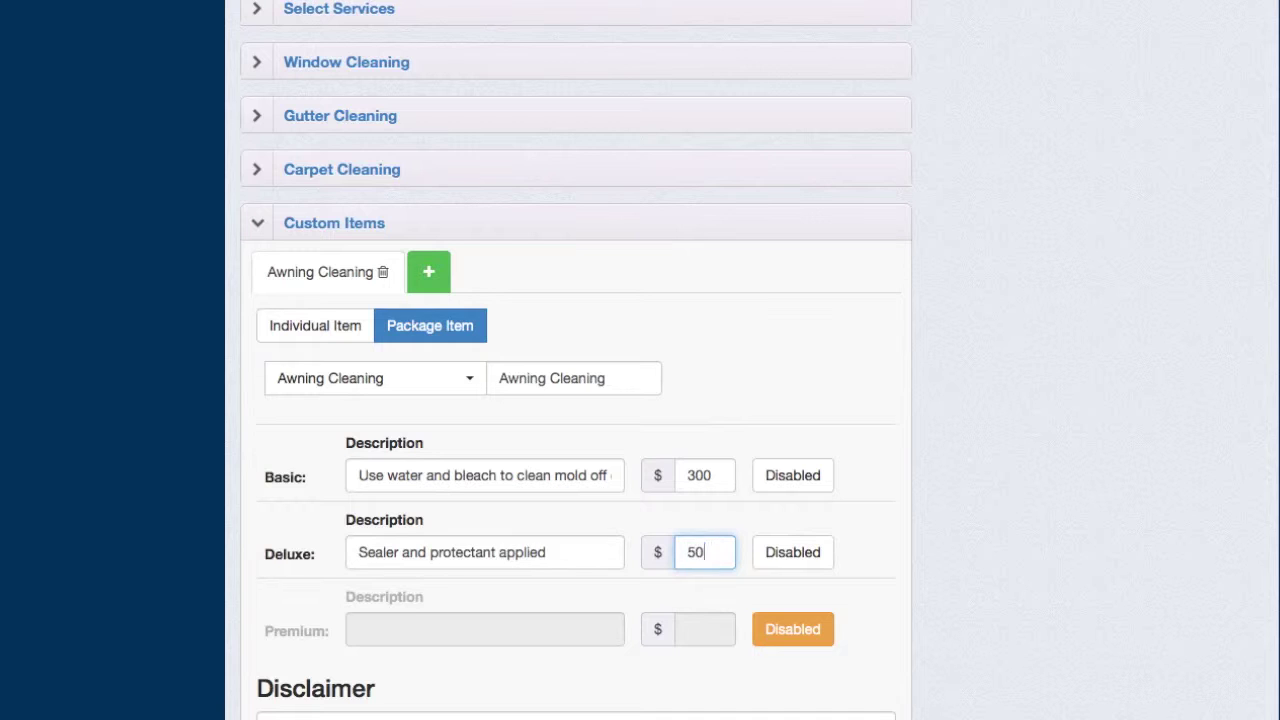
# - Get the bid for the updated services and open the resulting proposal
pyautogui.scroll(-3, 600, 477)
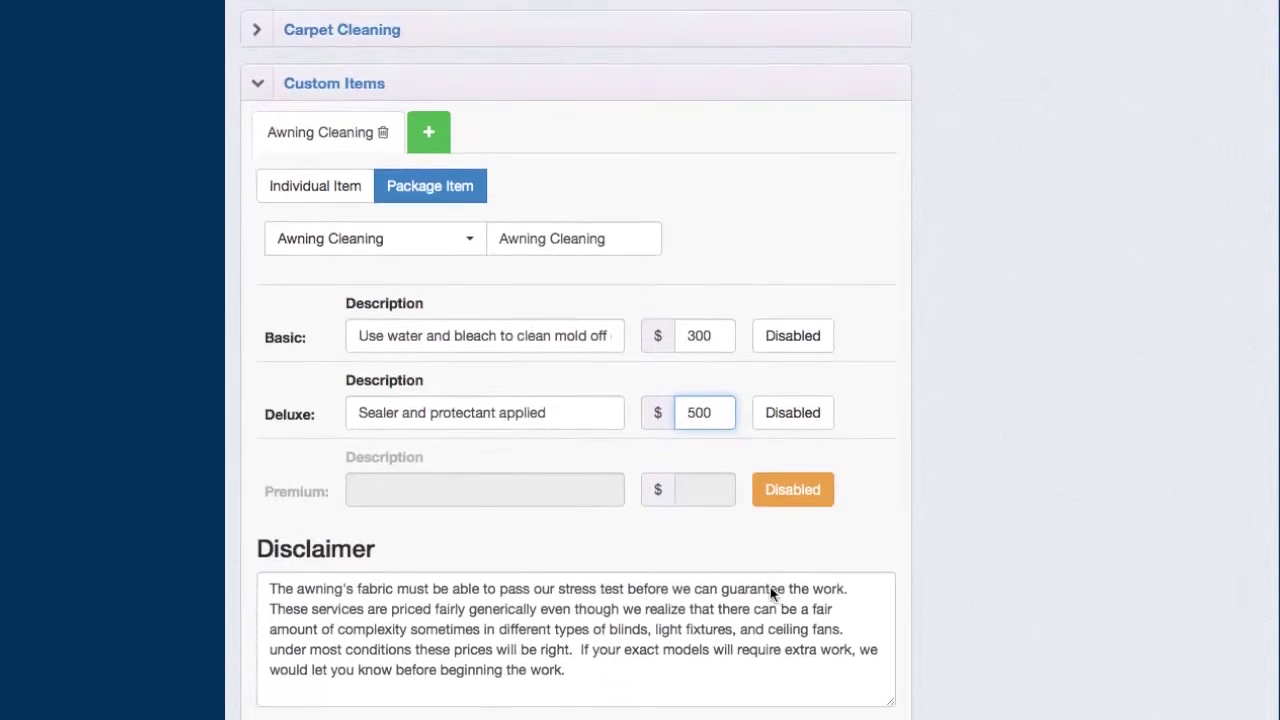
pyautogui.scroll(-1, 519, 583)
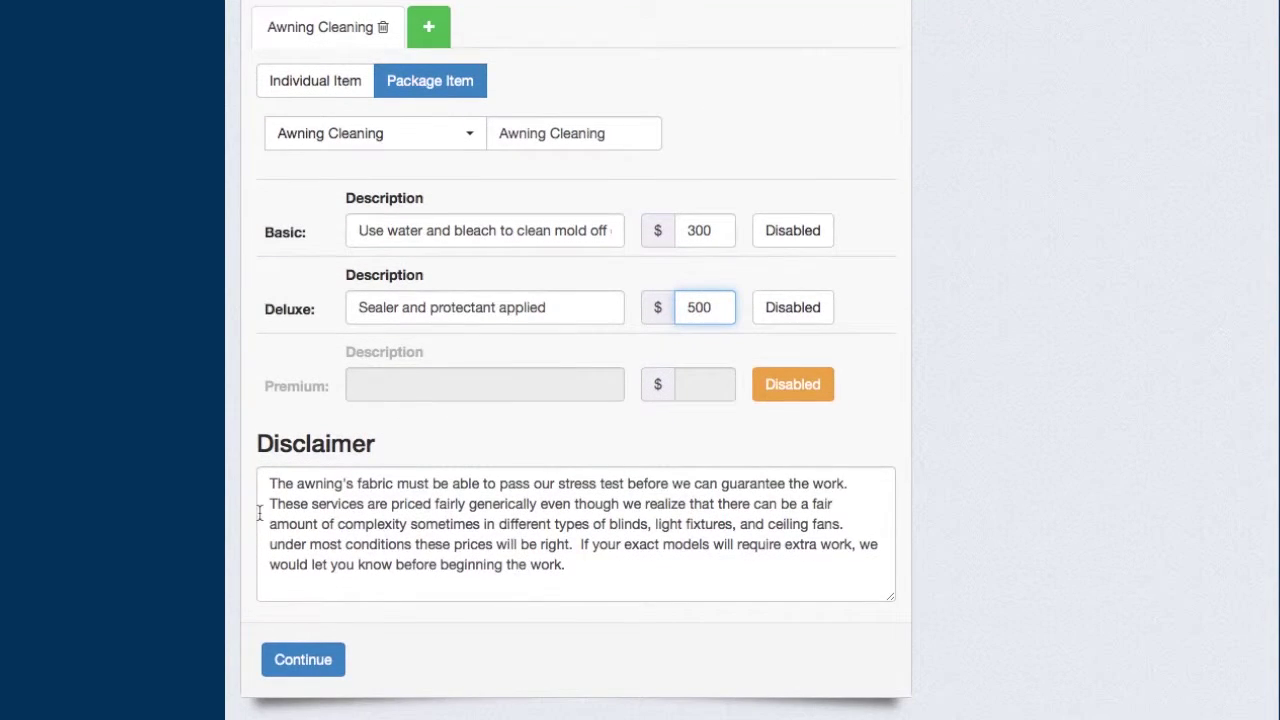
pyautogui.scroll(-5, 514, 577)
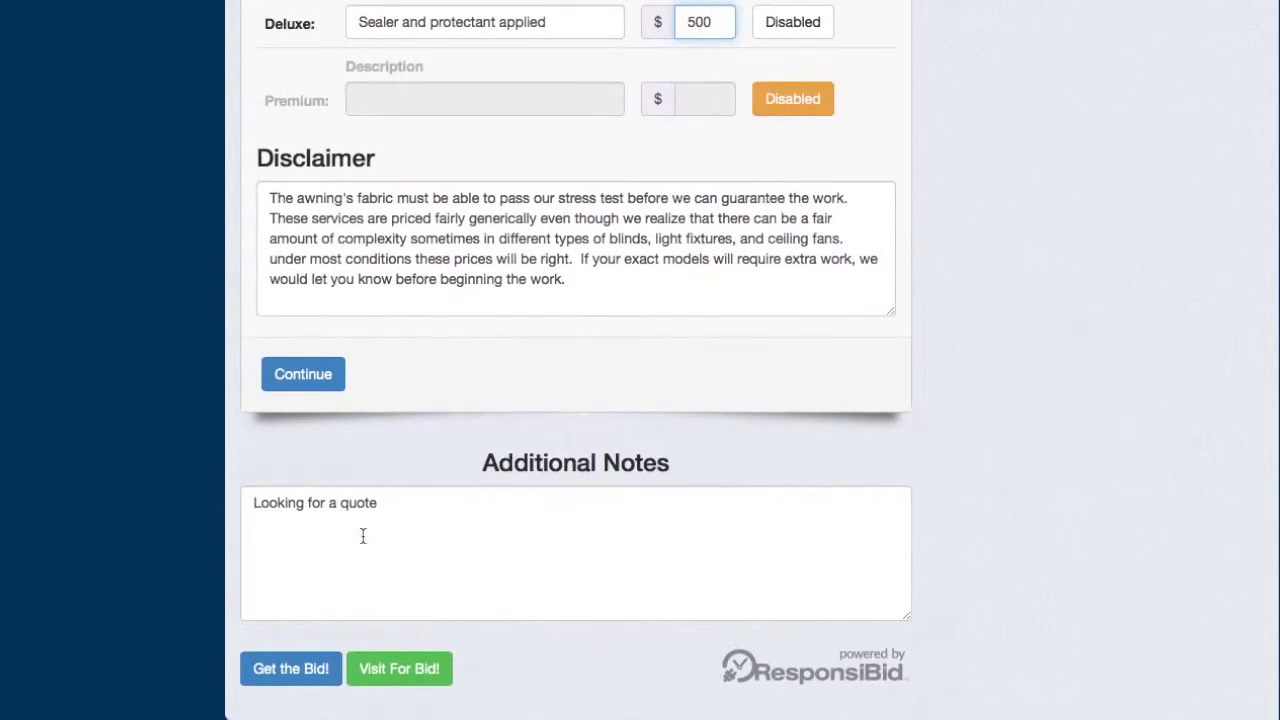
pyautogui.click(296, 678)
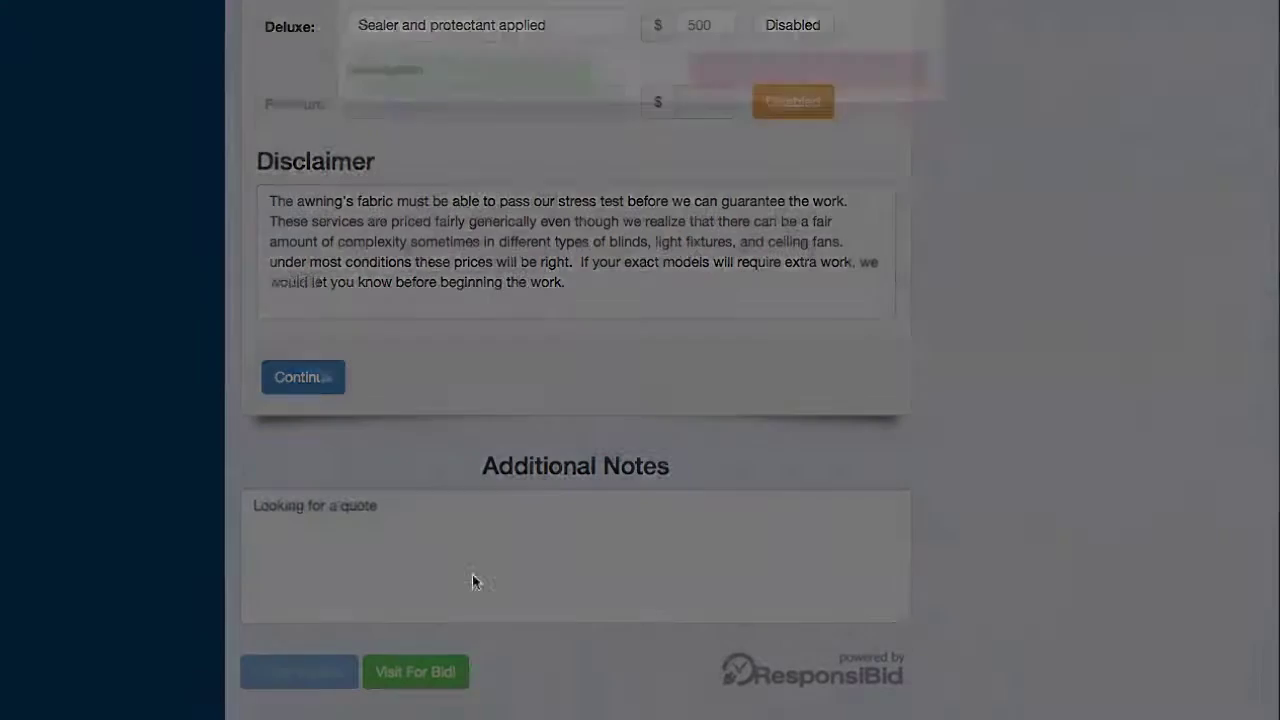
pyautogui.click(452, 96)
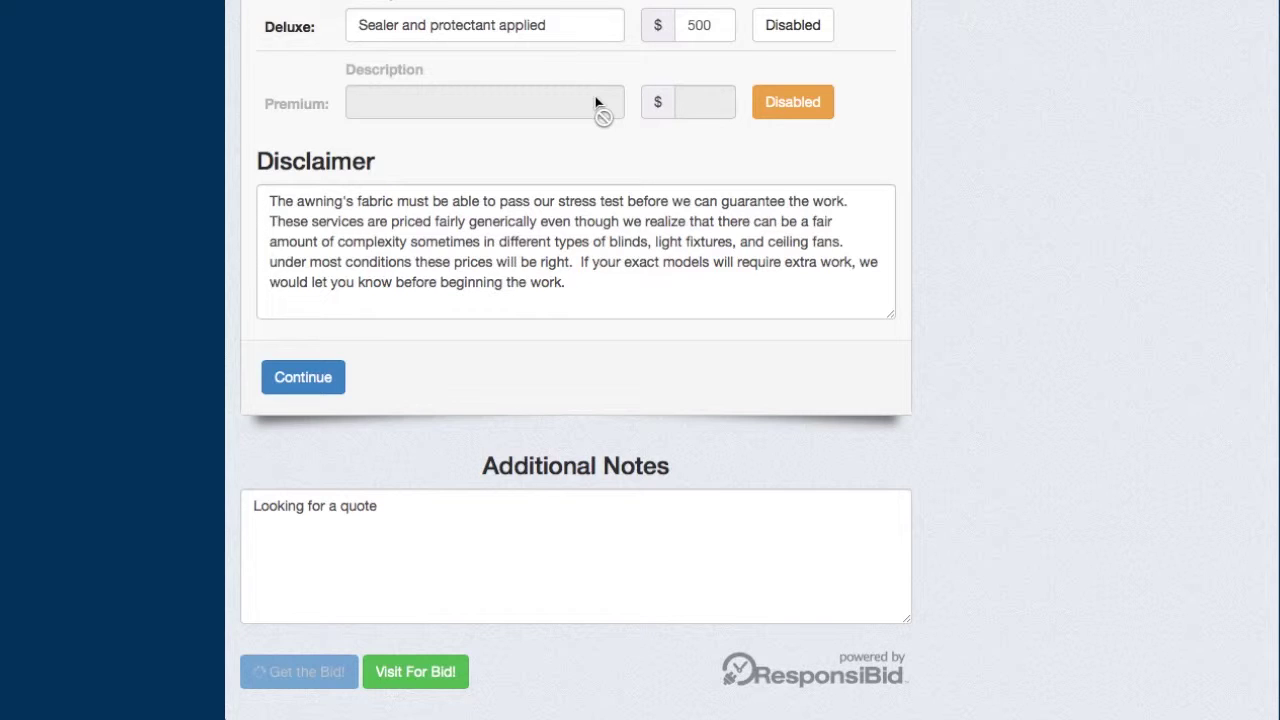
pyautogui.scroll(1, 597, 104)
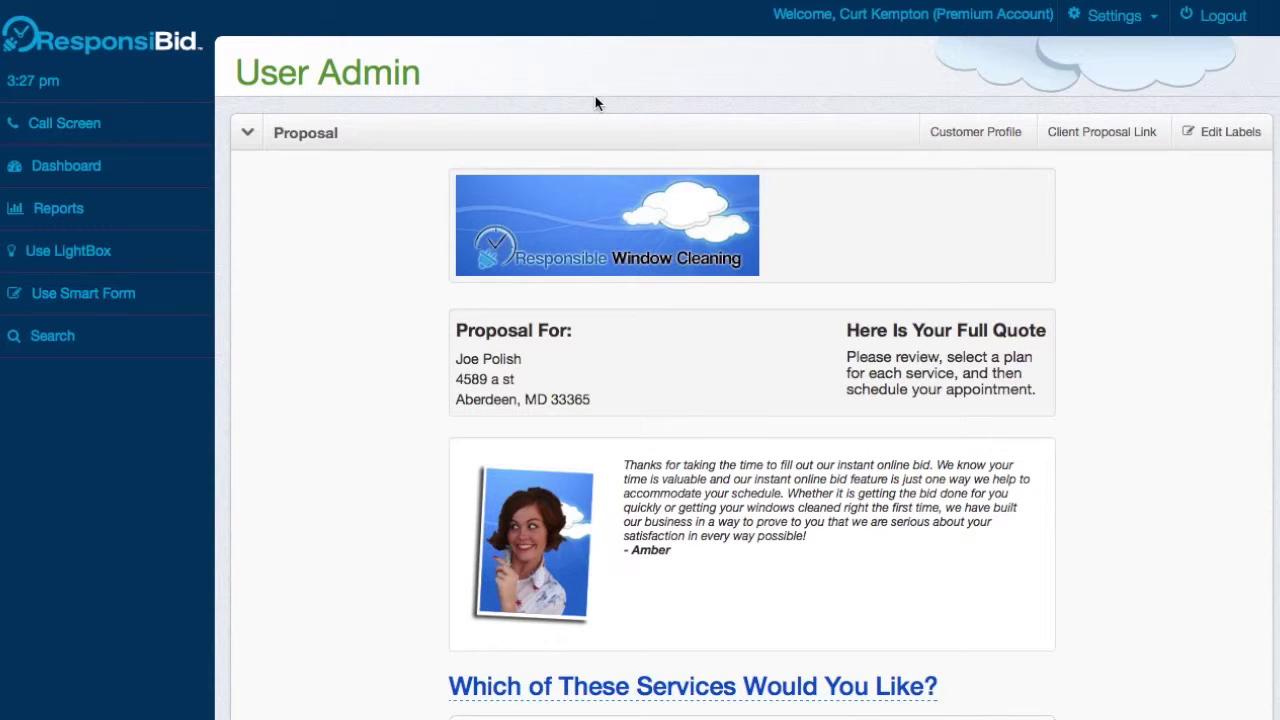
# - Review the window, carpet, gutter and awning cleaning packages and their service prices in the proposal
pyautogui.scroll(-10, 742, 420)
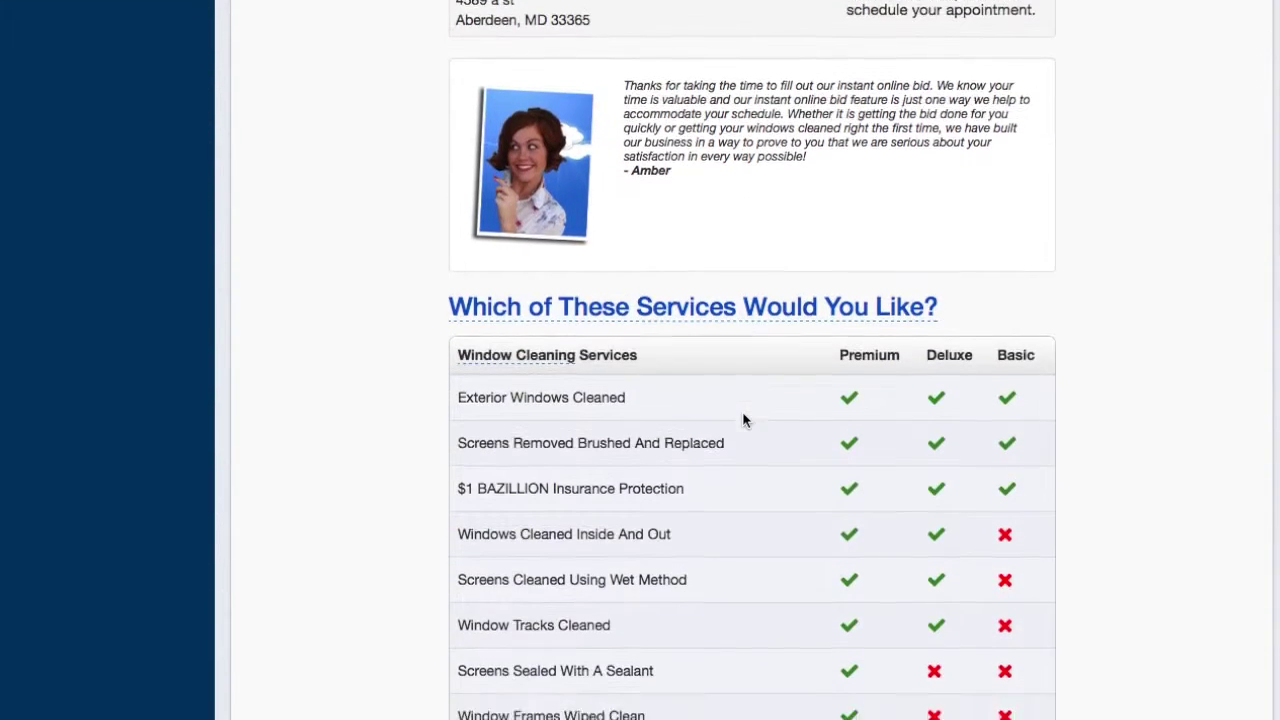
pyautogui.scroll(-6, 742, 411)
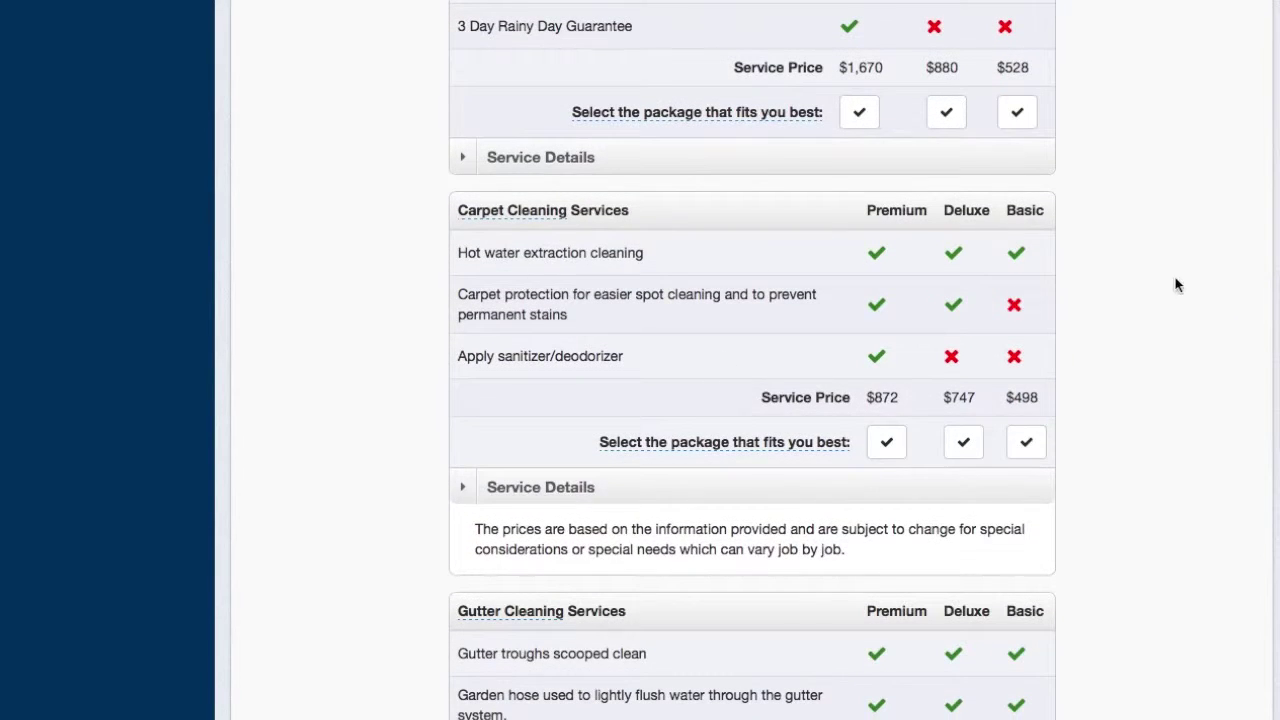
pyautogui.scroll(-3, 954, 569)
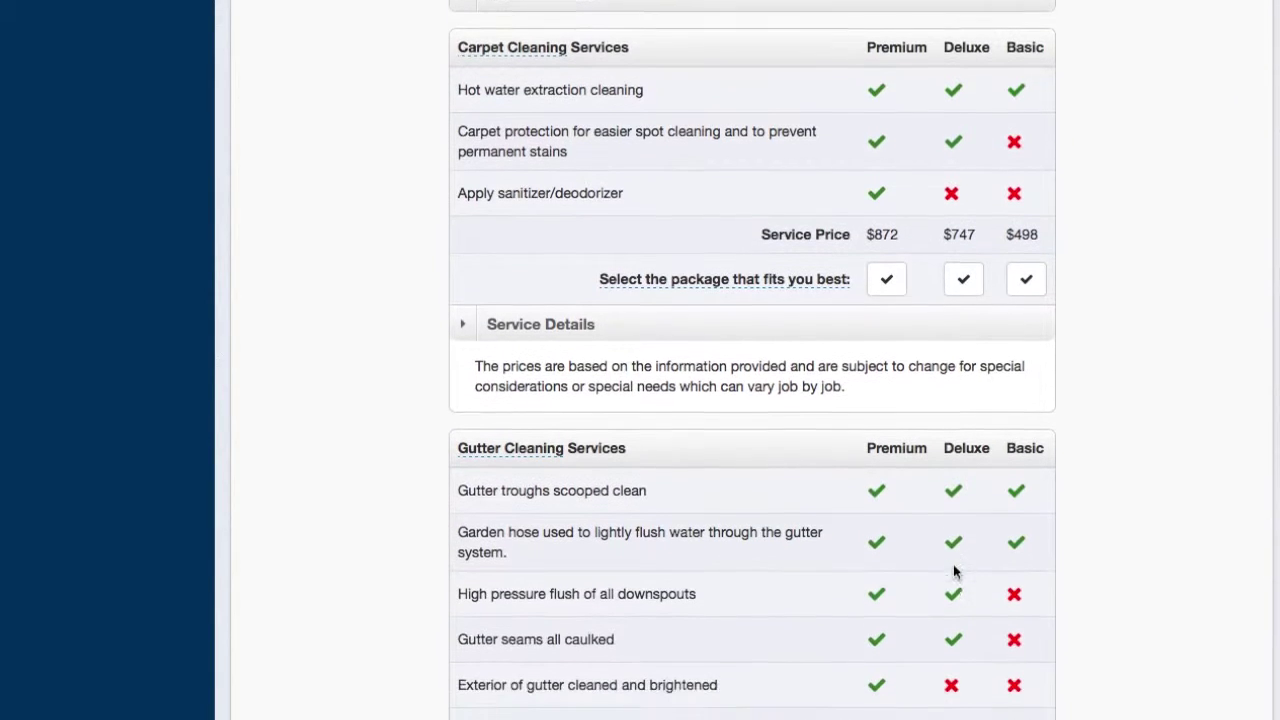
pyautogui.scroll(-6, 594, 320)
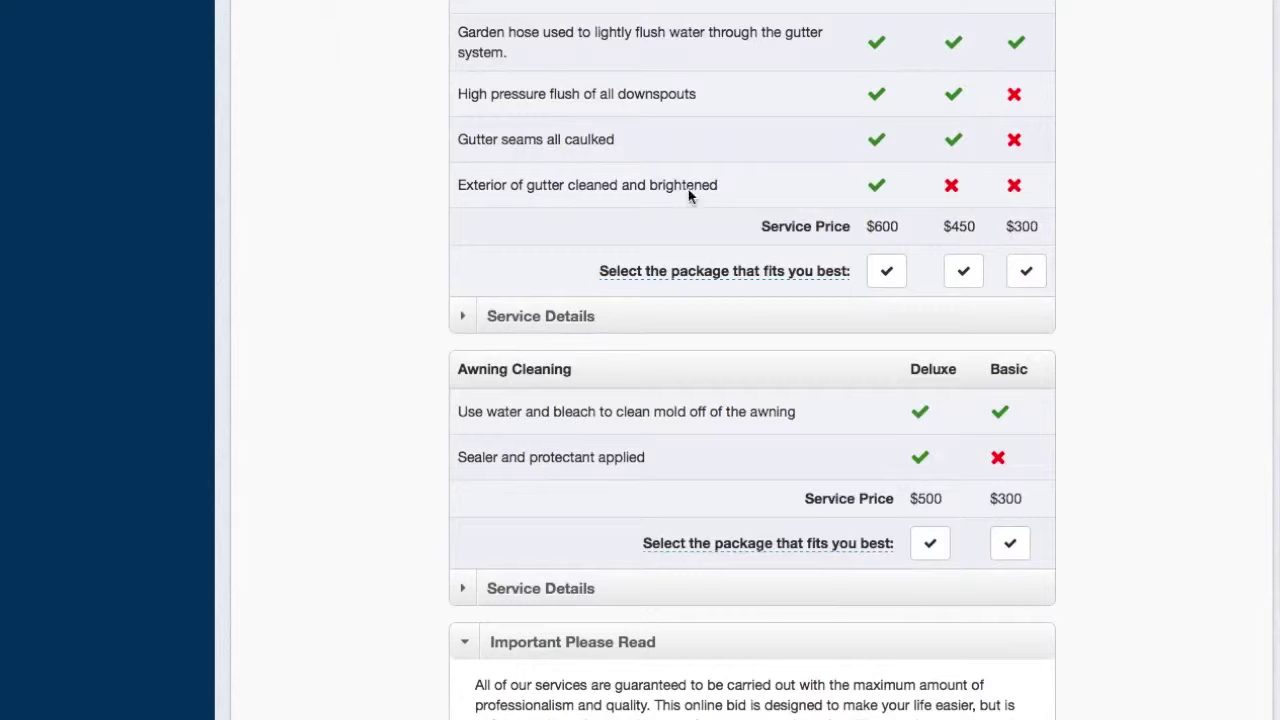
pyautogui.scroll(2, 657, 191)
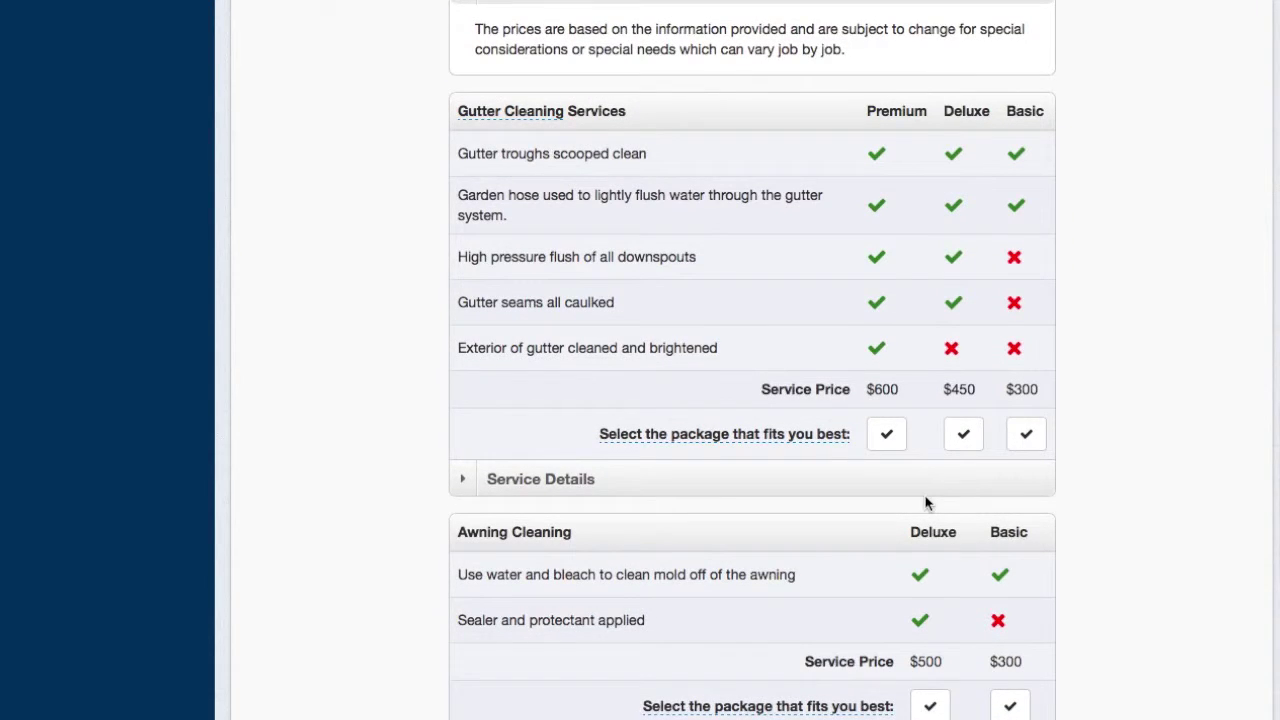
pyautogui.scroll(-3, 926, 502)
pyautogui.scroll(9, 922, 548)
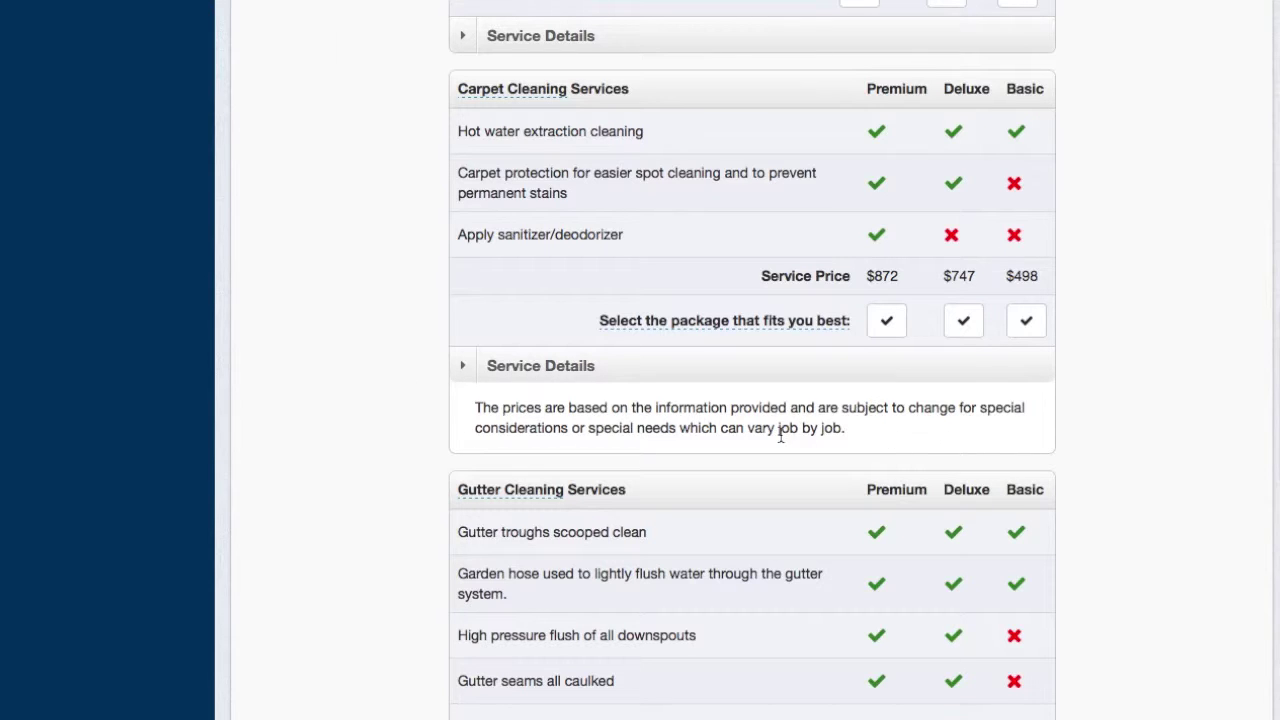
pyautogui.scroll(5, 772, 374)
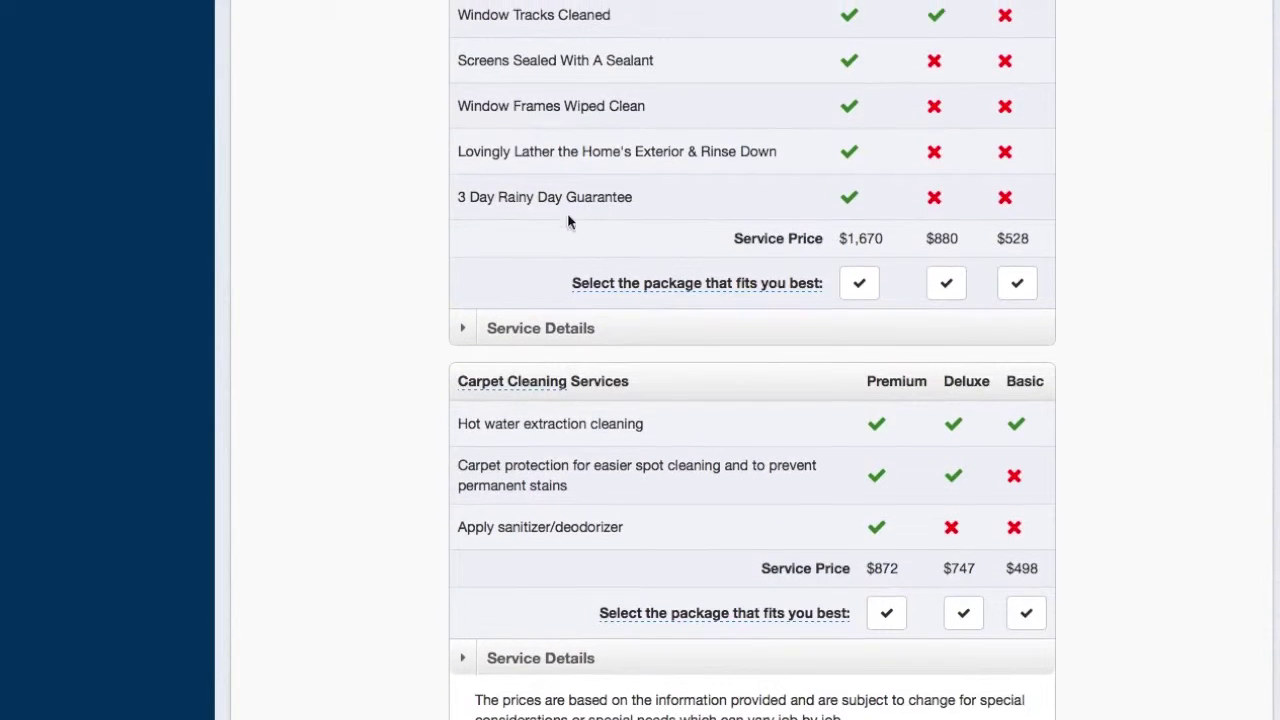
# - Expand and collapse the Window Cleaning service details in the proposal and expand the Gutter Cleaning service details
pyautogui.click(608, 327)
pyautogui.click(644, 327)
pyautogui.scroll(-5, 650, 560)
pyautogui.scroll(-3, 640, 478)
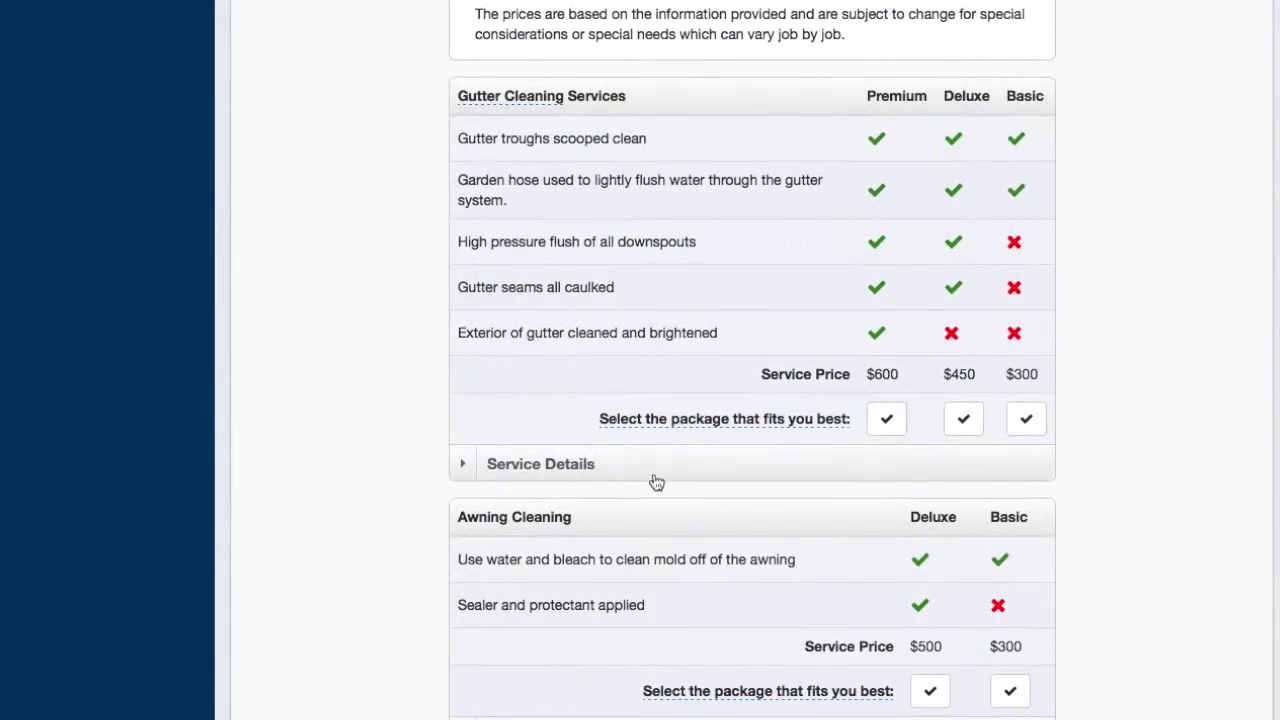
pyautogui.click(652, 466)
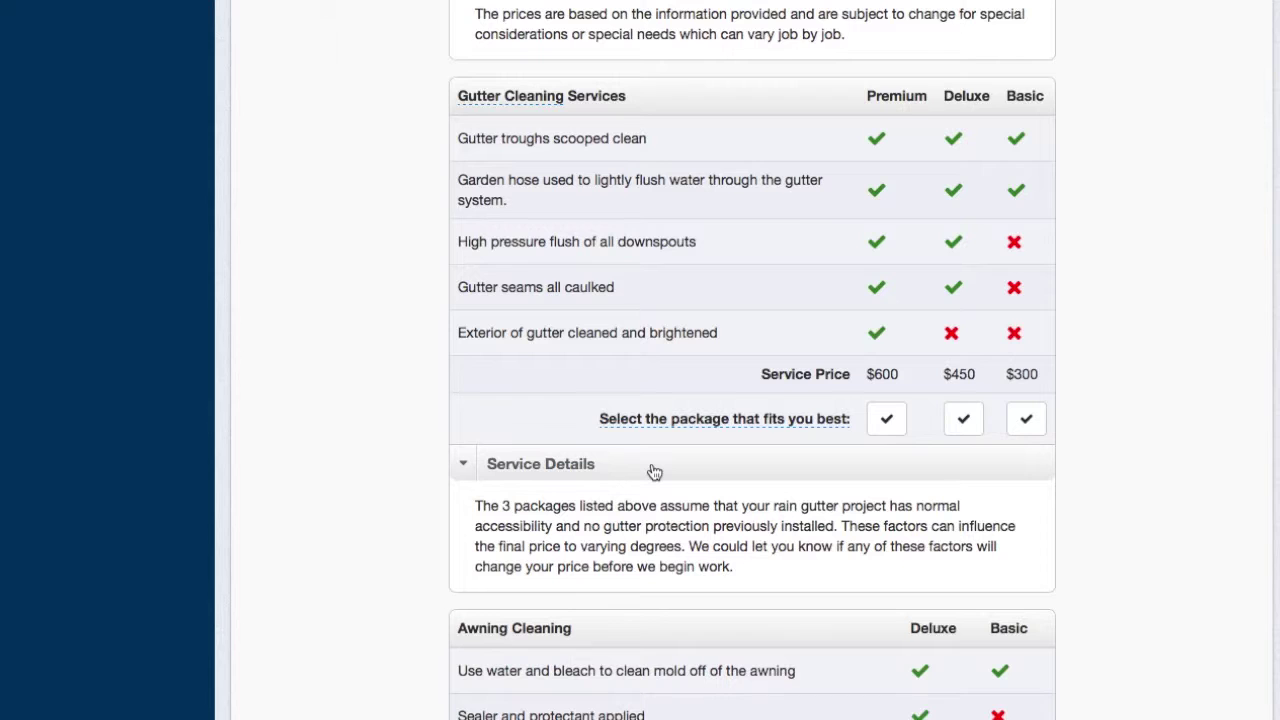
# - Open the Proposal Builder settings and expand the Carpet Cleaning disclaimers
pyautogui.scroll(15, 654, 471)
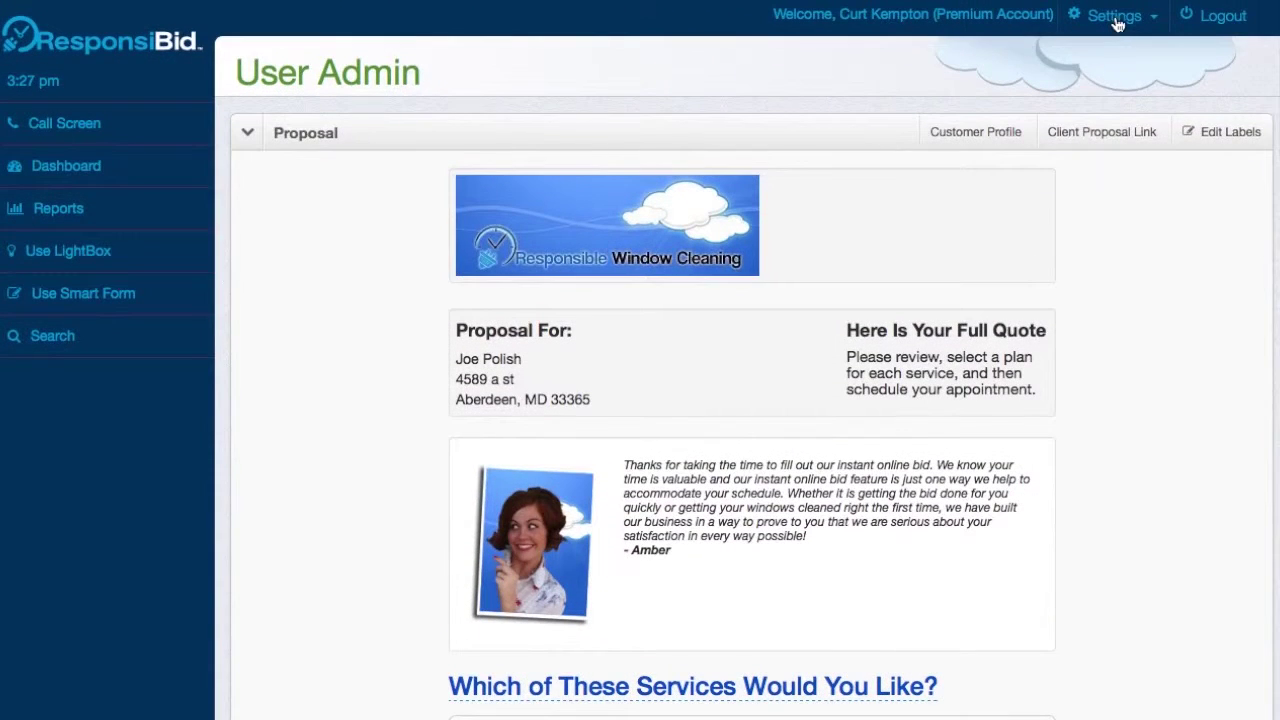
pyautogui.click(1117, 18)
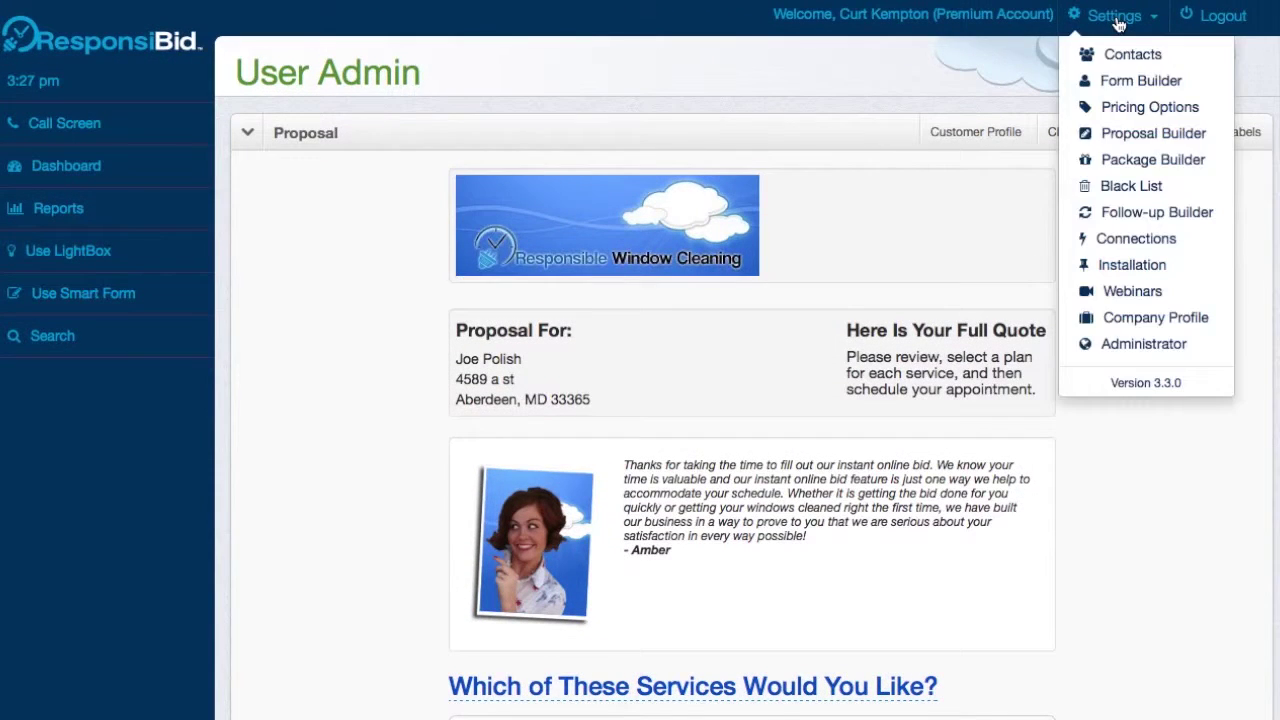
pyautogui.click(1141, 136)
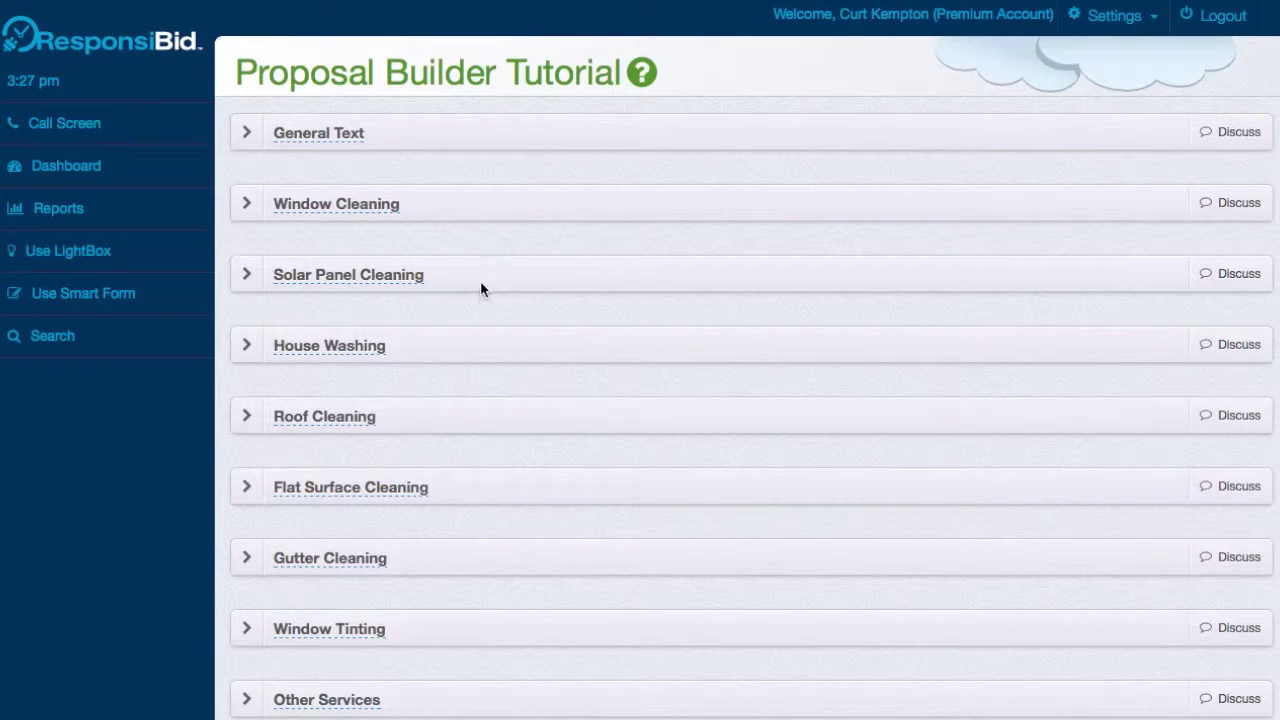
pyautogui.scroll(-5, 540, 446)
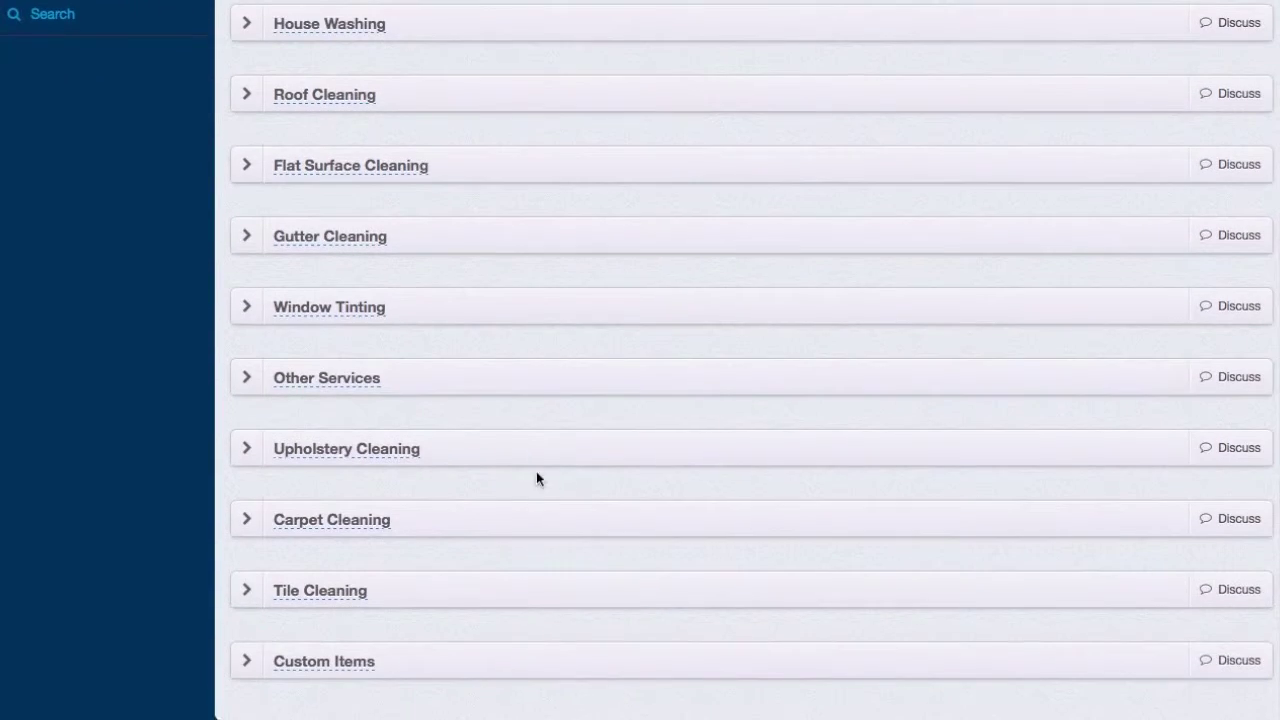
pyautogui.click(523, 515)
pyautogui.scroll(-3, 523, 511)
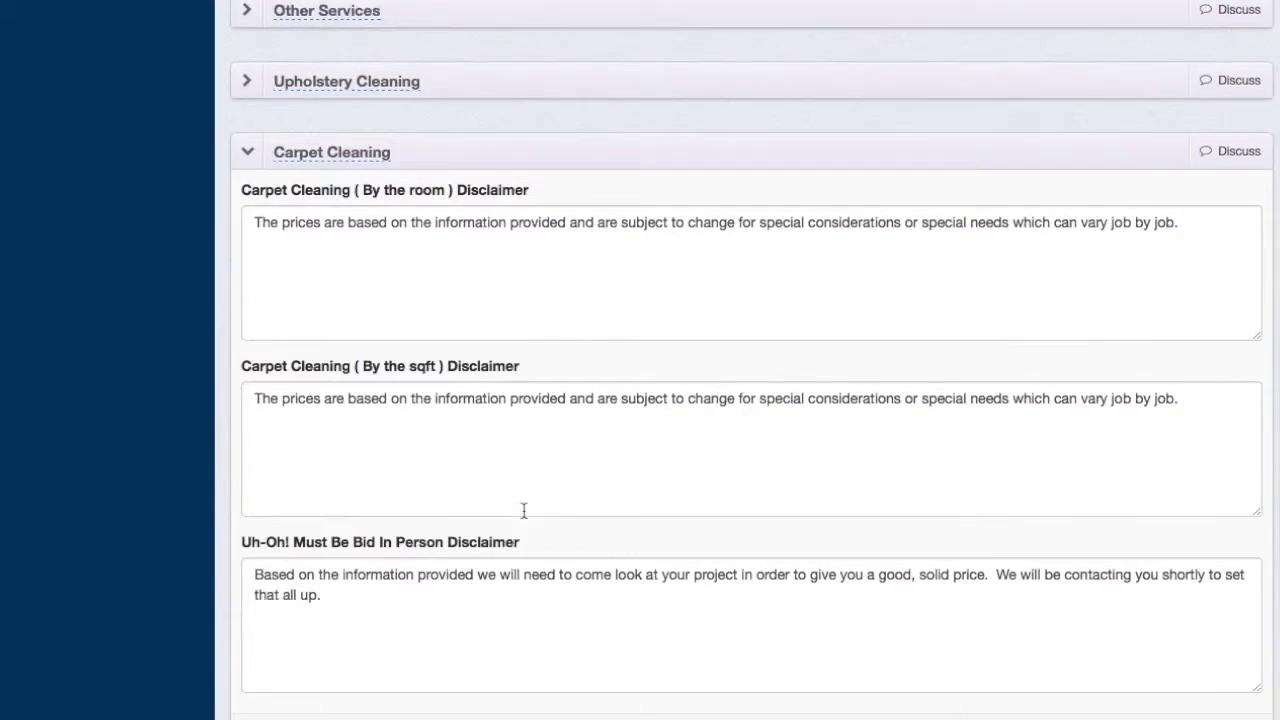
# - Set the Carpet Cleaning disclaimer accordion to collapse by default and save the changes
pyautogui.scroll(-2, 523, 511)
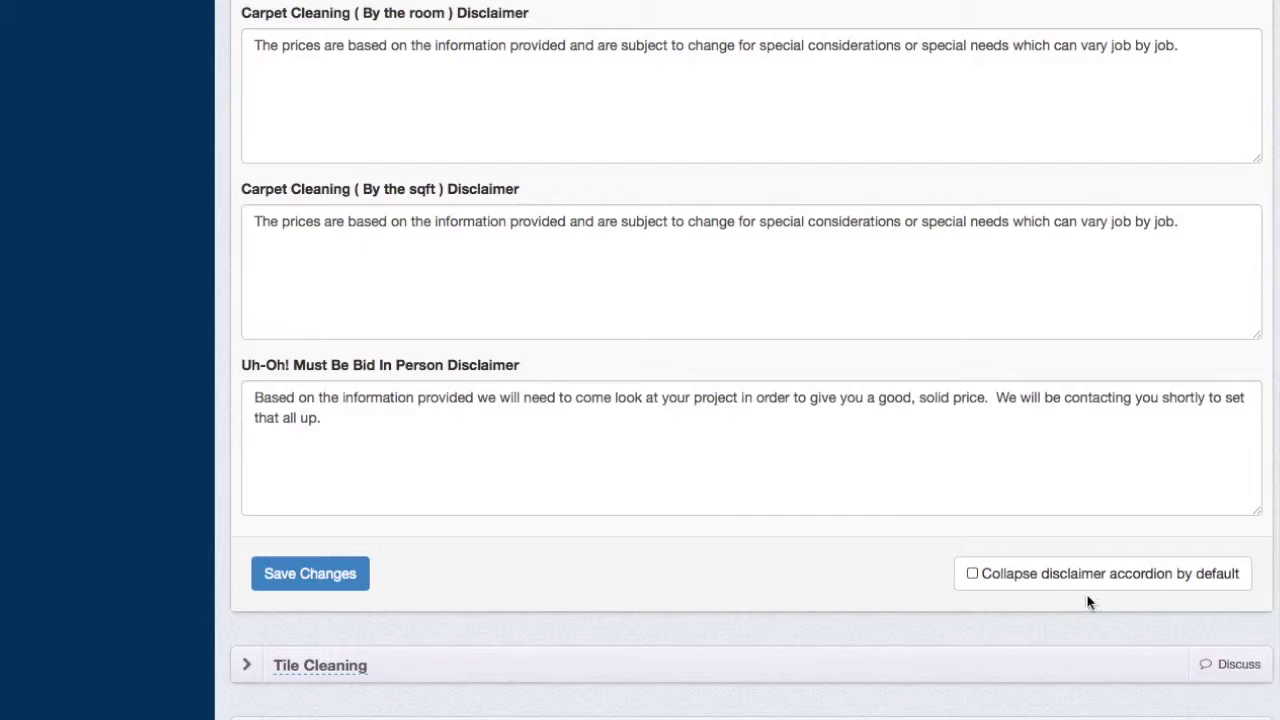
pyautogui.click(1123, 584)
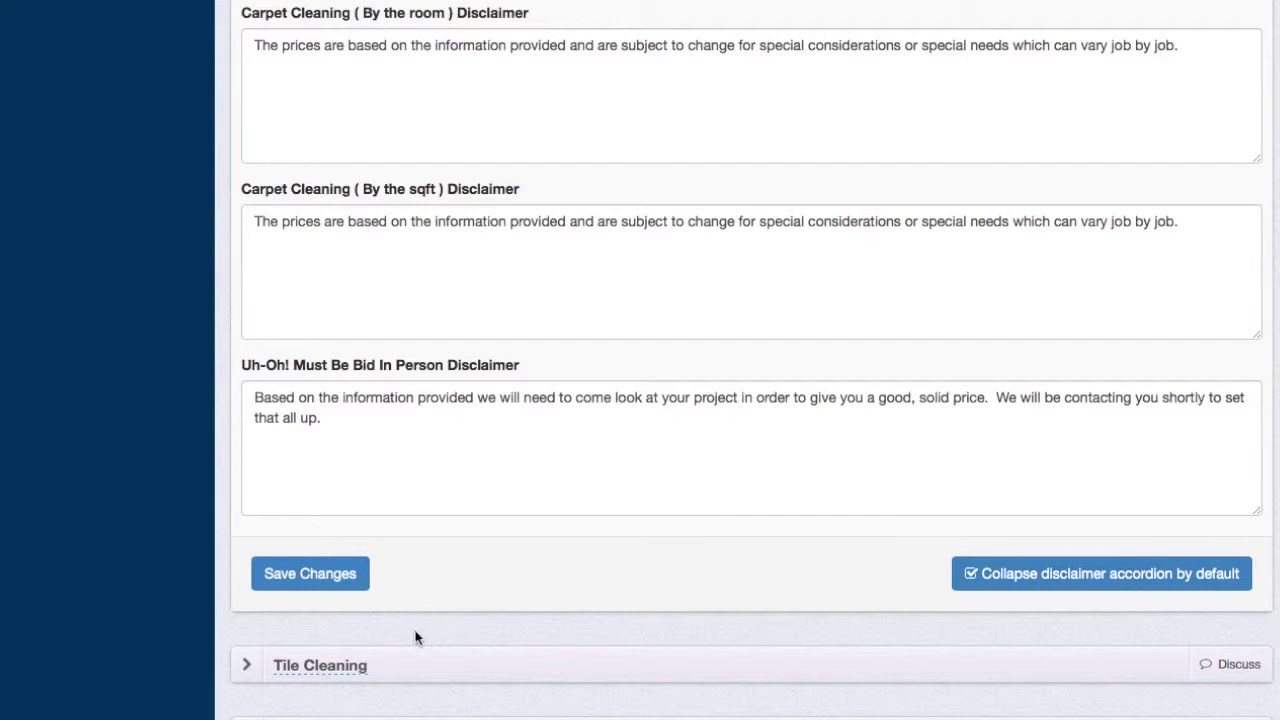
pyautogui.click(301, 575)
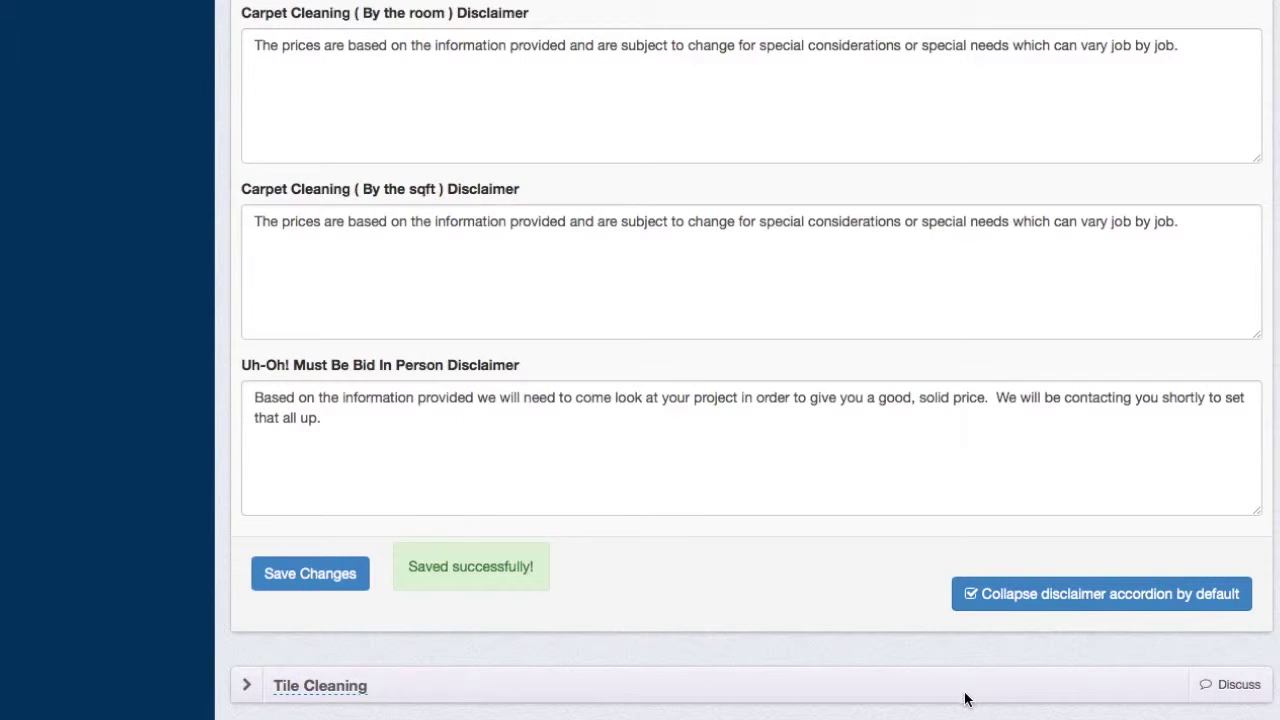
# - Expand the Window Cleaning disclaimers and compare their collapse-by-default setting with the Carpet Cleaning one
pyautogui.scroll(15, 944, 193)
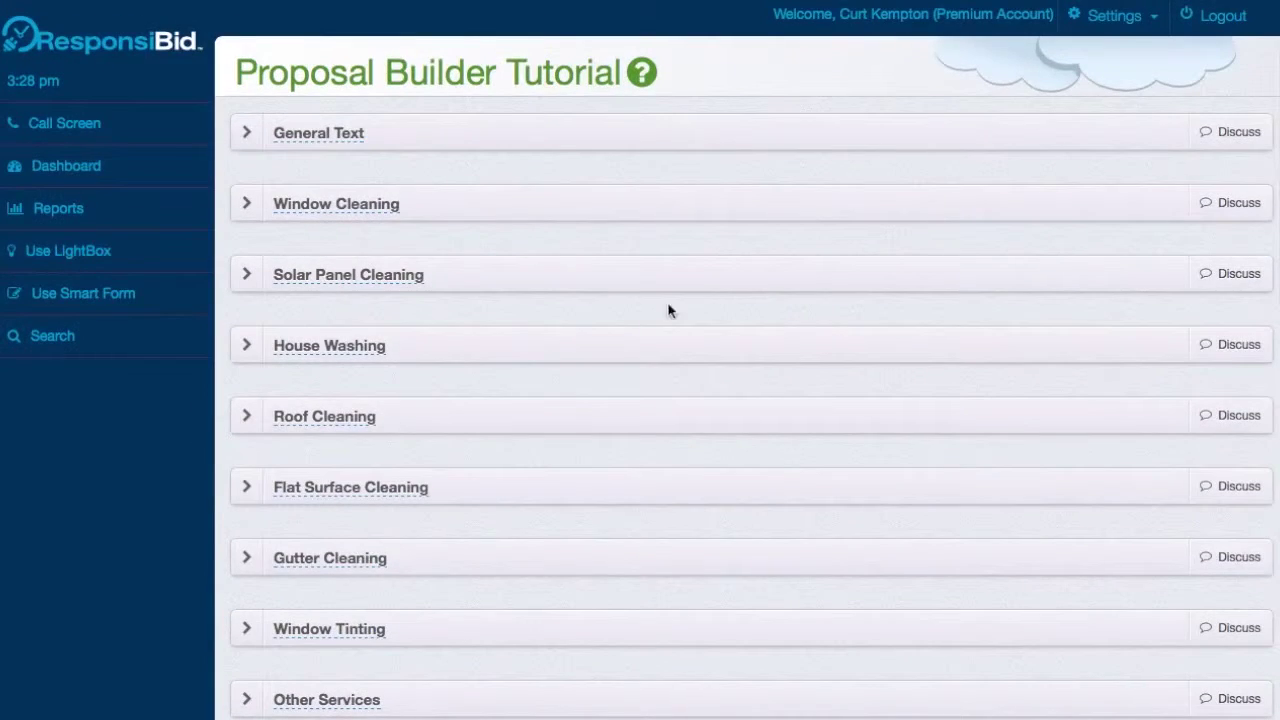
pyautogui.click(634, 203)
pyautogui.scroll(-5, 760, 309)
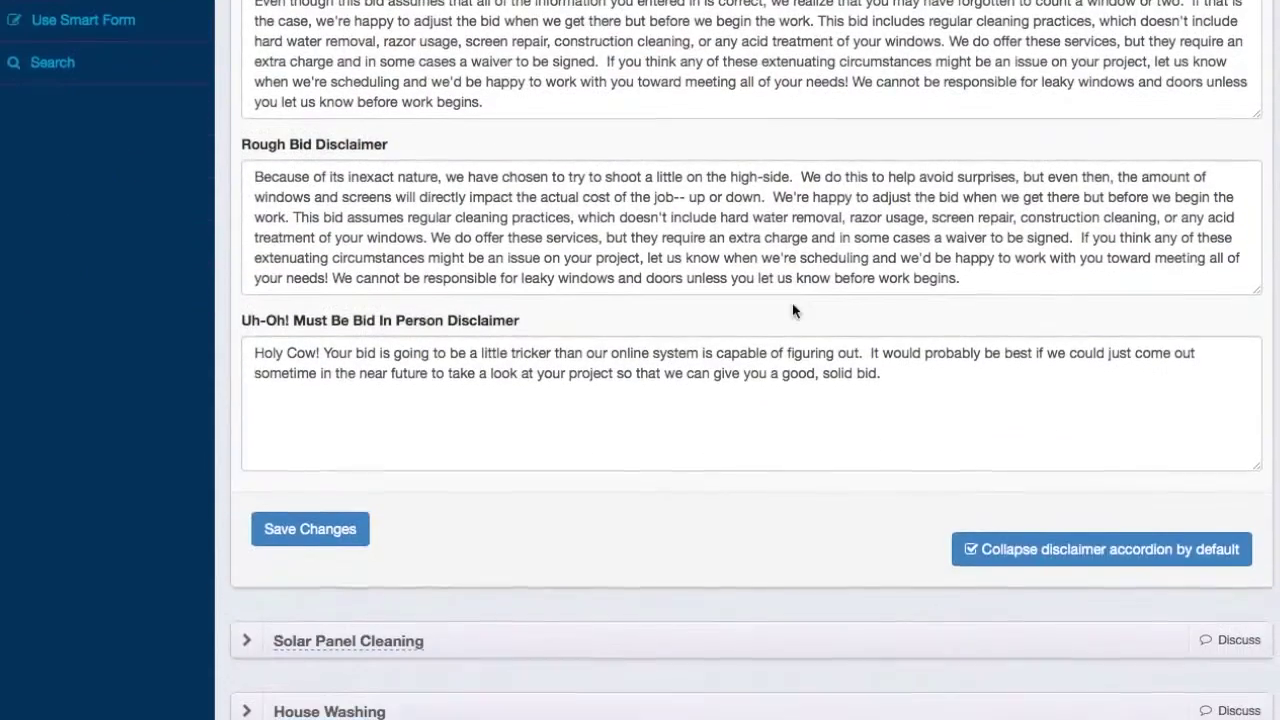
pyautogui.scroll(-13, 831, 617)
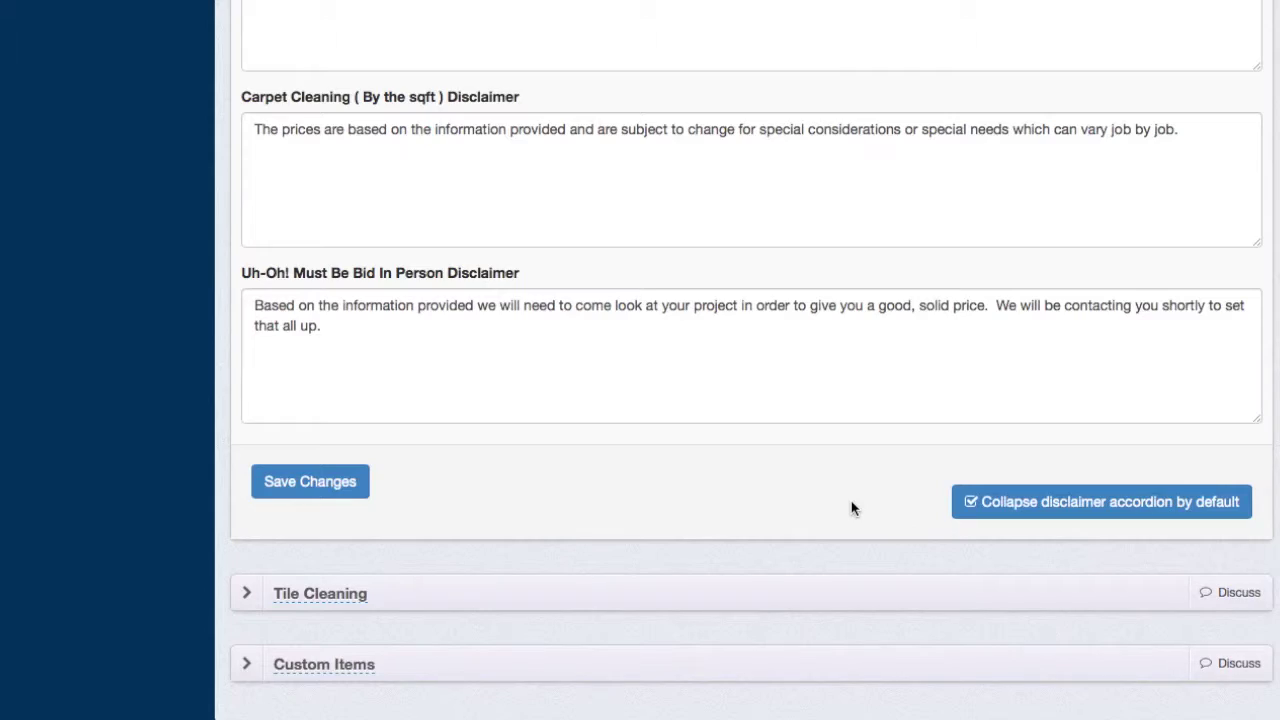
pyautogui.scroll(5, 851, 508)
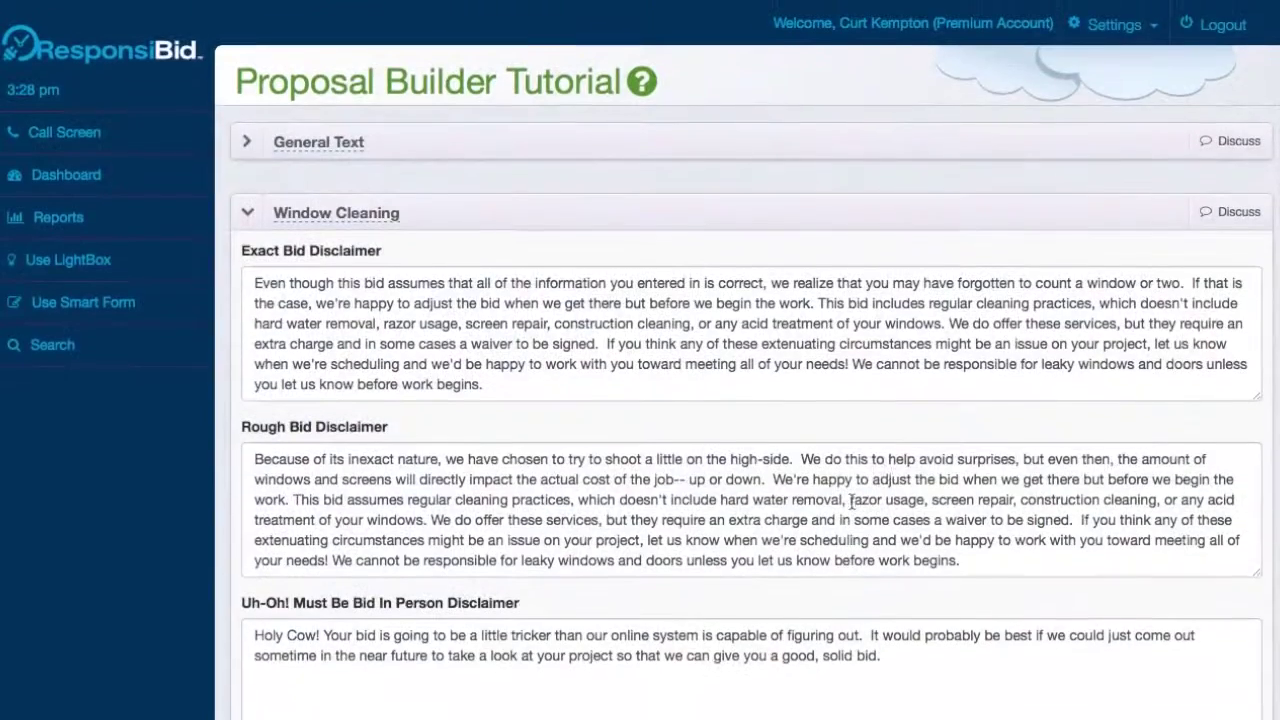
pyautogui.scroll(-7, 923, 511)
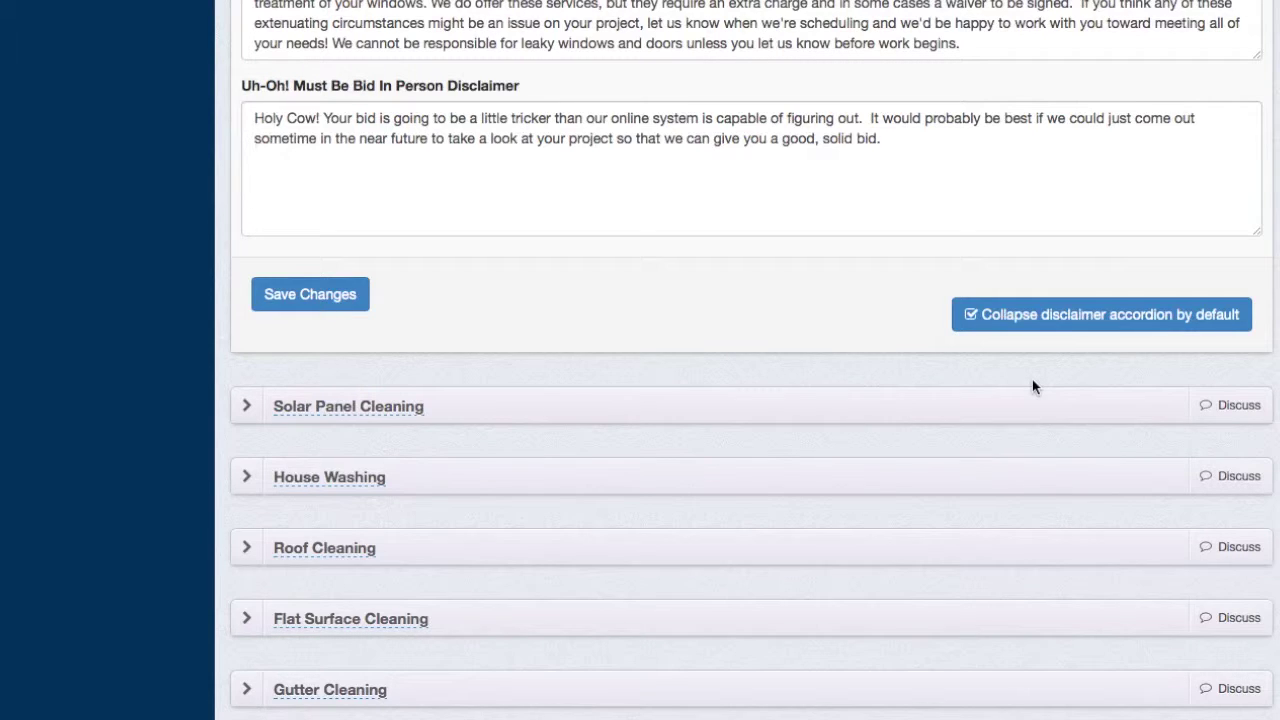
pyautogui.scroll(5, 853, 374)
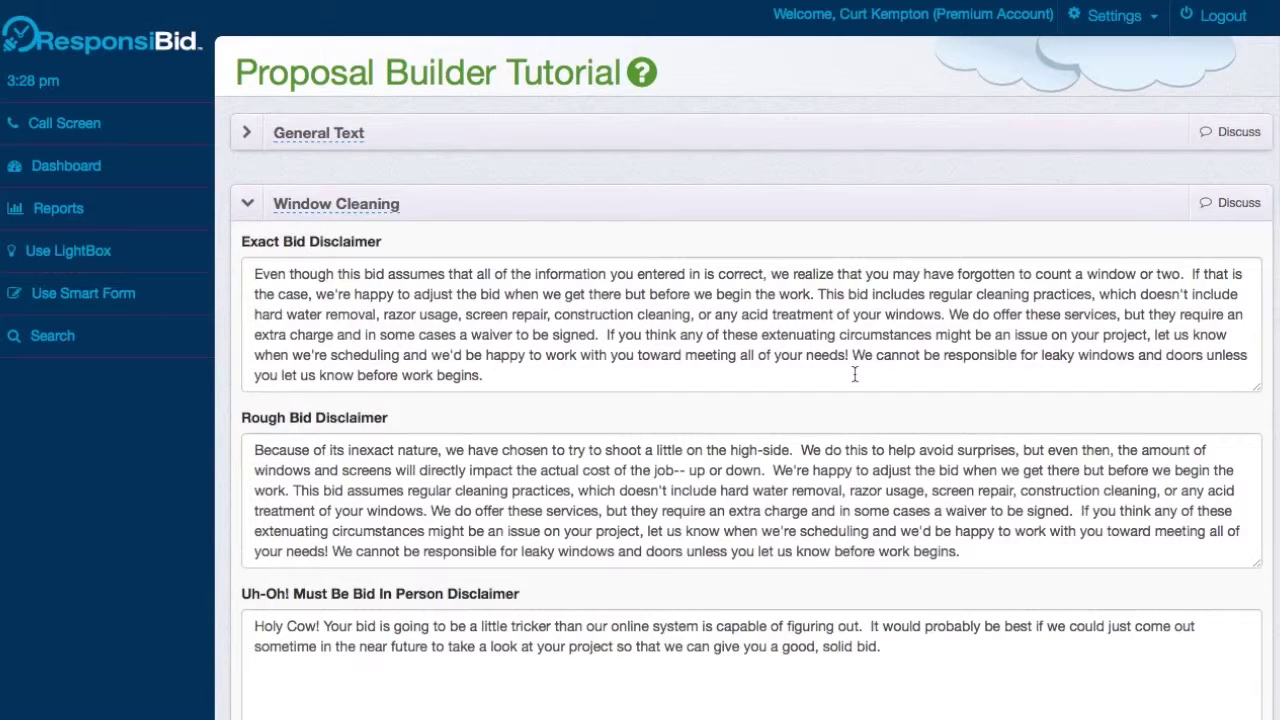